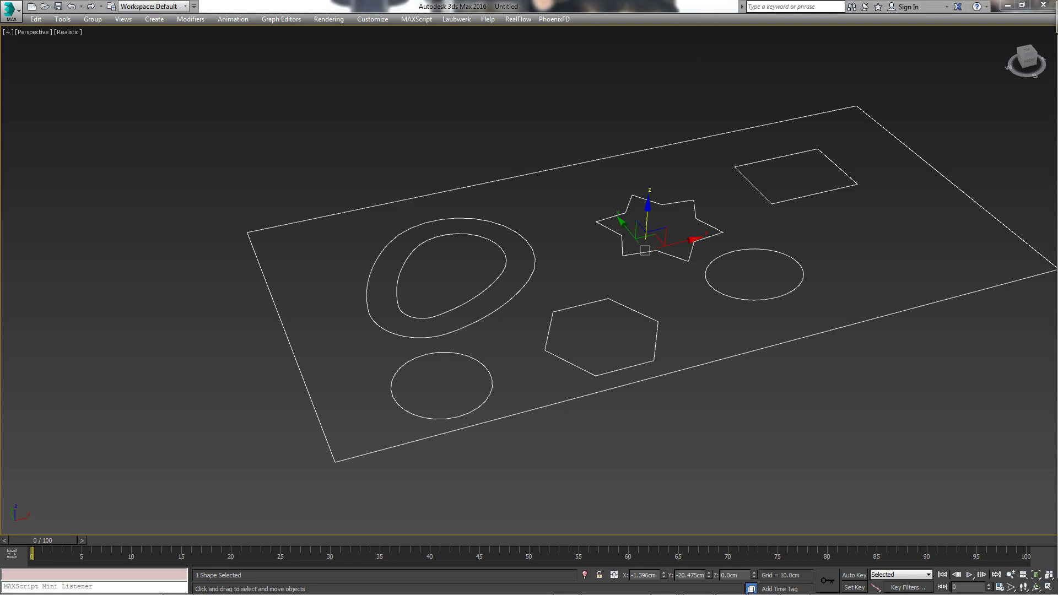
Drag the Chrome window with the ScriptSpot Populate:Terrain 1.8 page over the 3ds Max viewport.
mouse_move(933, 64)
left_mouse_down()
mouse_move(416, 64)
mouse_move(416, 38)
left_mouse_up()
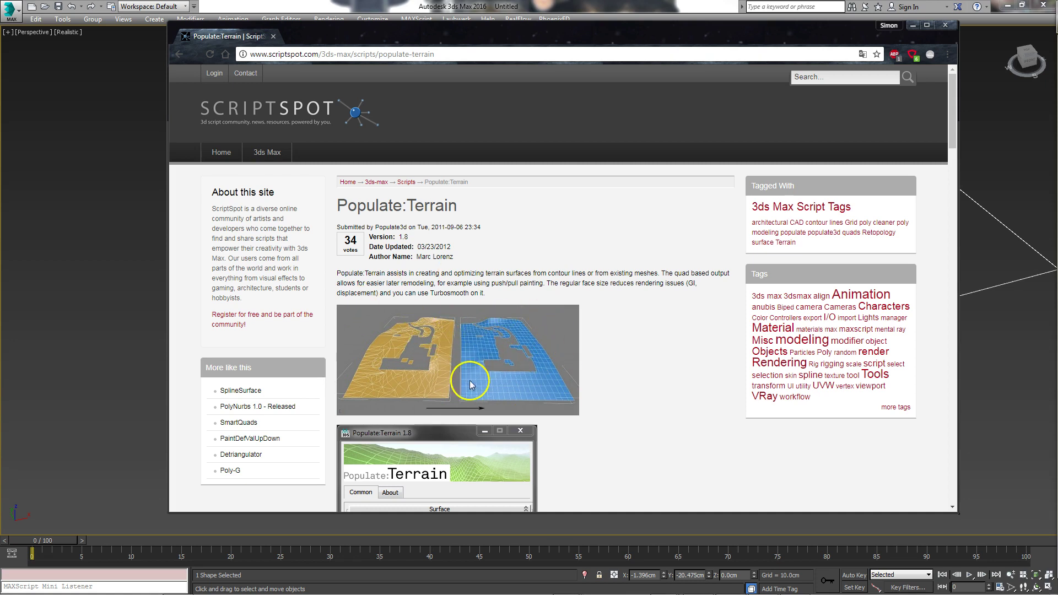
Scroll through the Populate:Terrain dialog and example images, then move Chrome aside to reveal the outline shapes.
scroll(472, 353, "down", 3)
scroll(551, 193, "down", 6)
scroll(432, 298, "up", 3)
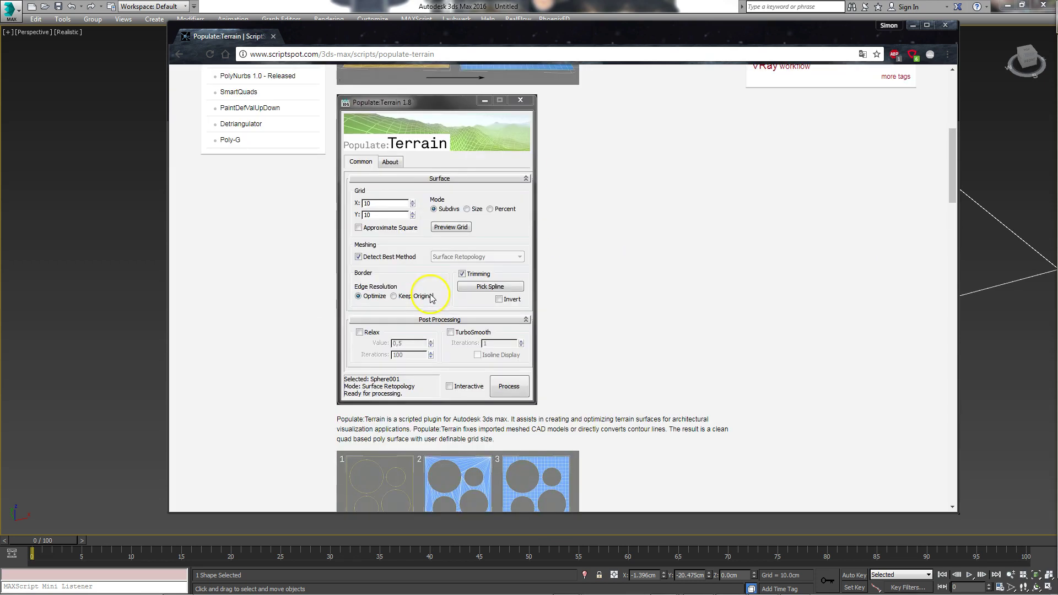
scroll(496, 226, "down", 3)
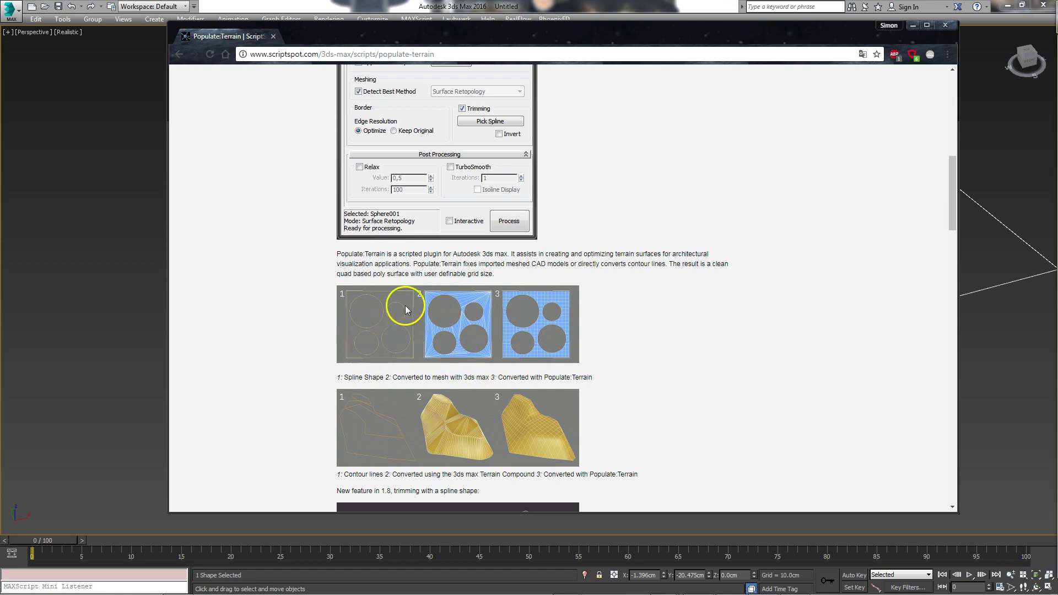
left_click_drag(545, 42, 1056, 61)
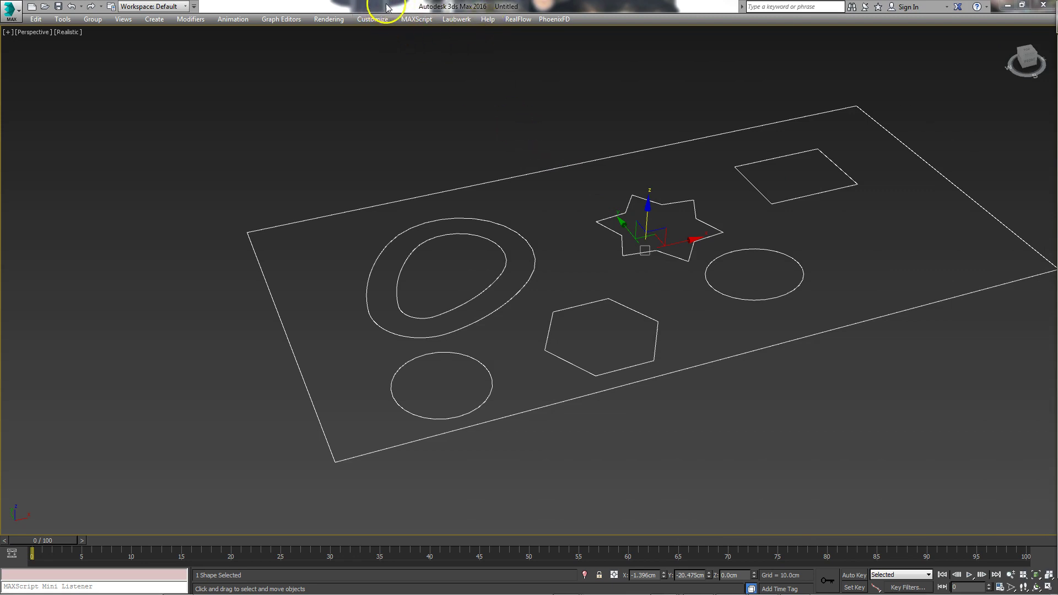
Search the Rendering, Laubwerk and MAXScript menus for the script, dismissing the Choose Editor File dialog.
left_click(318, 18)
mouse_move(456, 19)
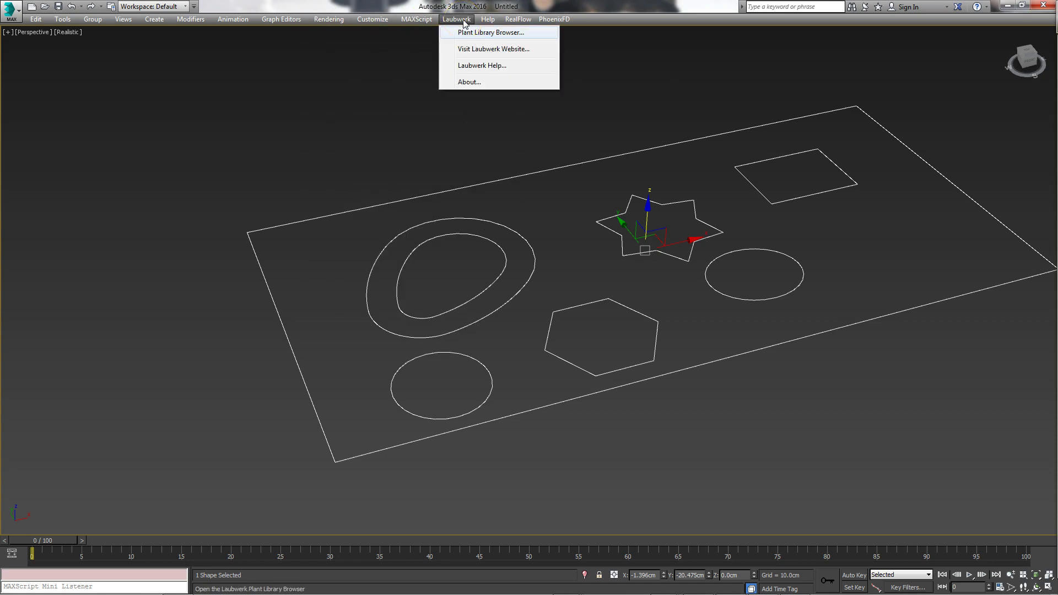
left_click(436, 20)
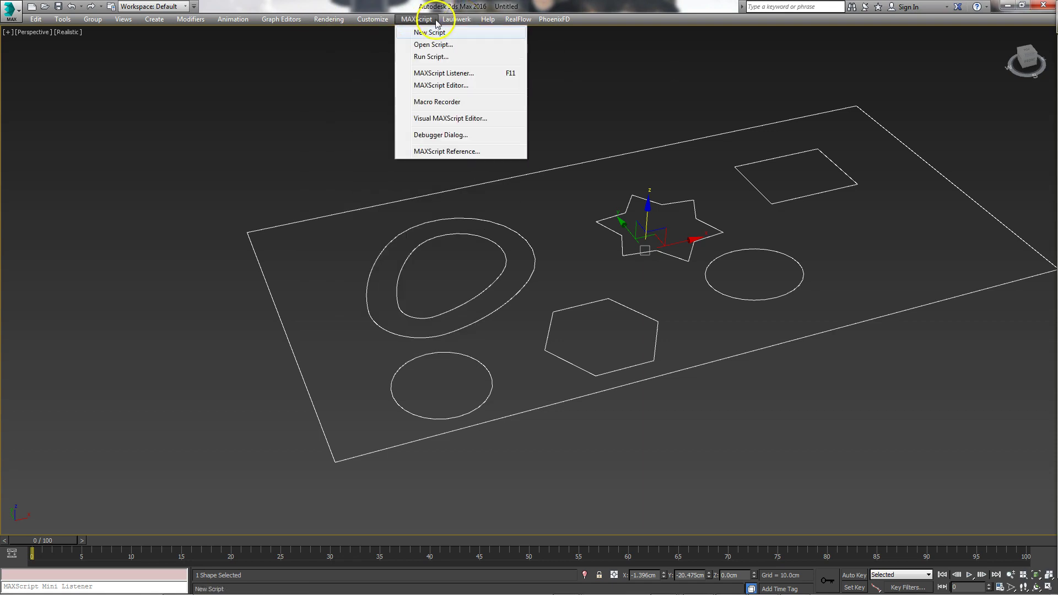
left_click(432, 44)
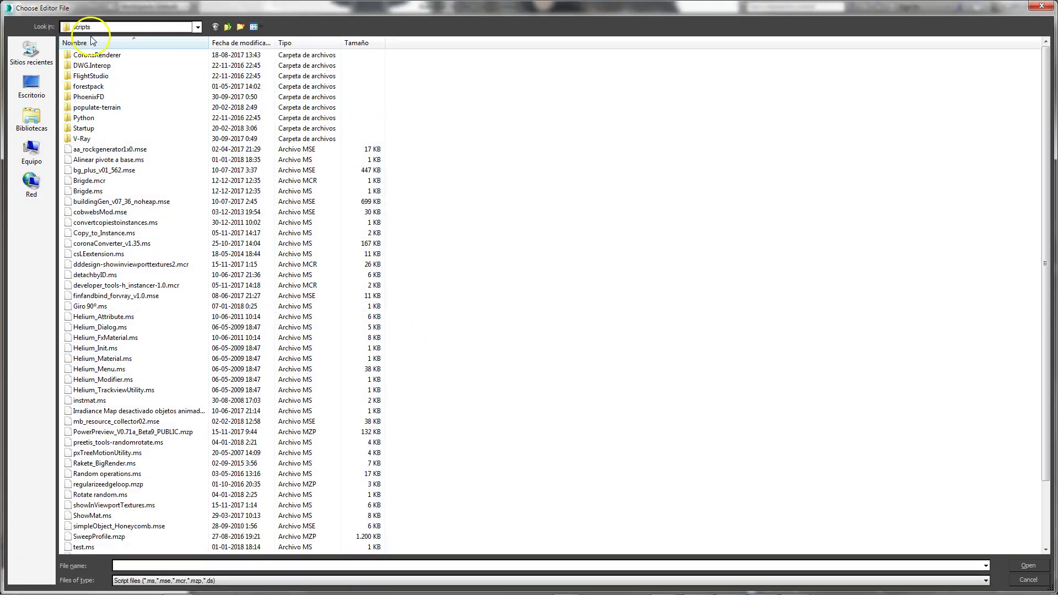
left_click(1040, 8)
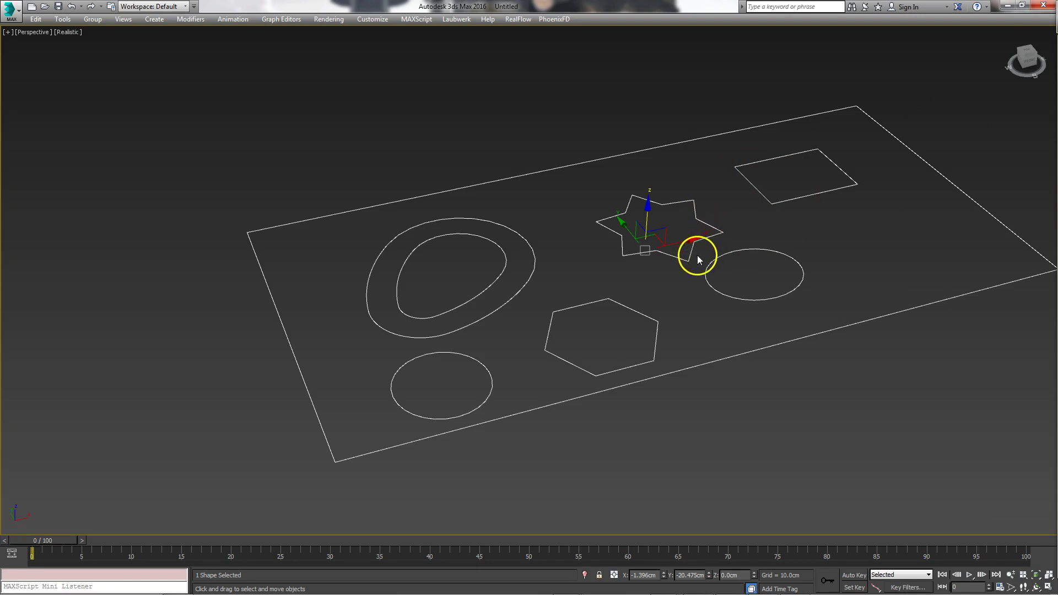
Pan the view of the shapes and bring up the Tools menu listing Populate:Terrain.
mouse_move(607, 256)
middle_mouse_down()
mouse_move(504, 277)
mouse_move(480, 268)
middle_mouse_up()
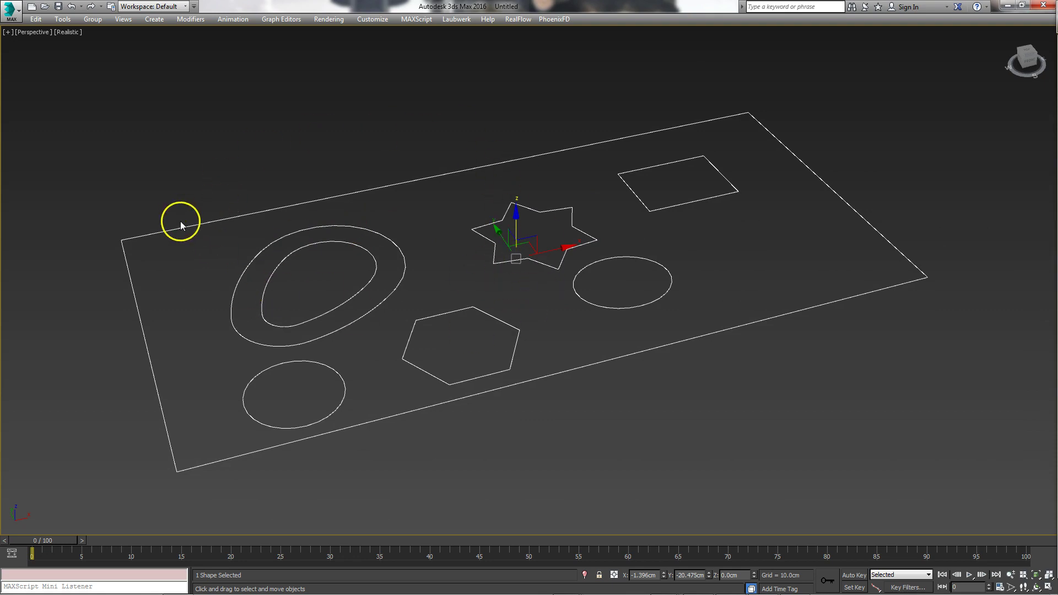
middle_click_drag(511, 193, 515, 189)
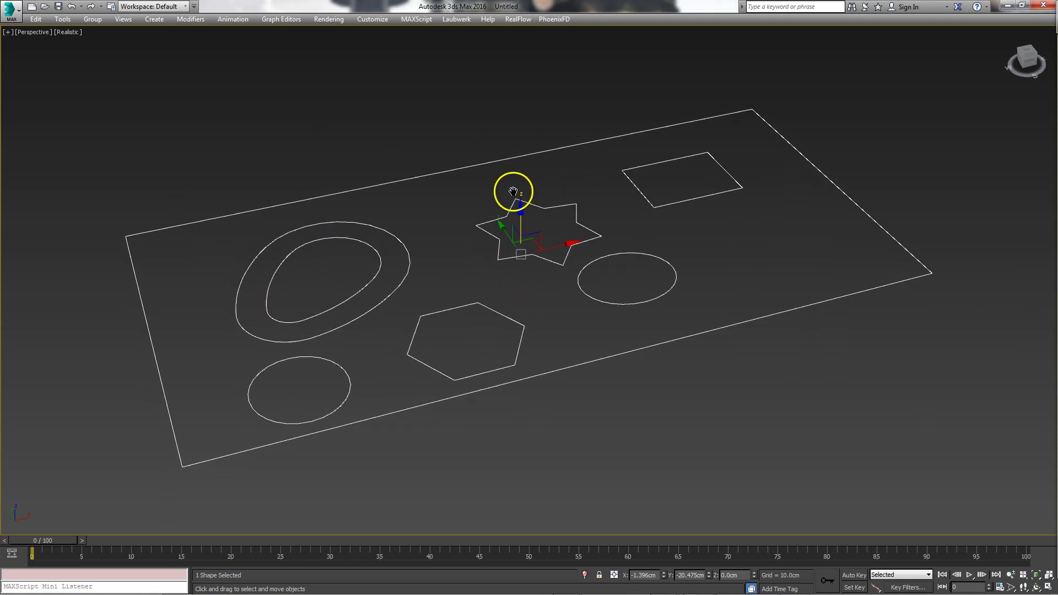
left_click(63, 19)
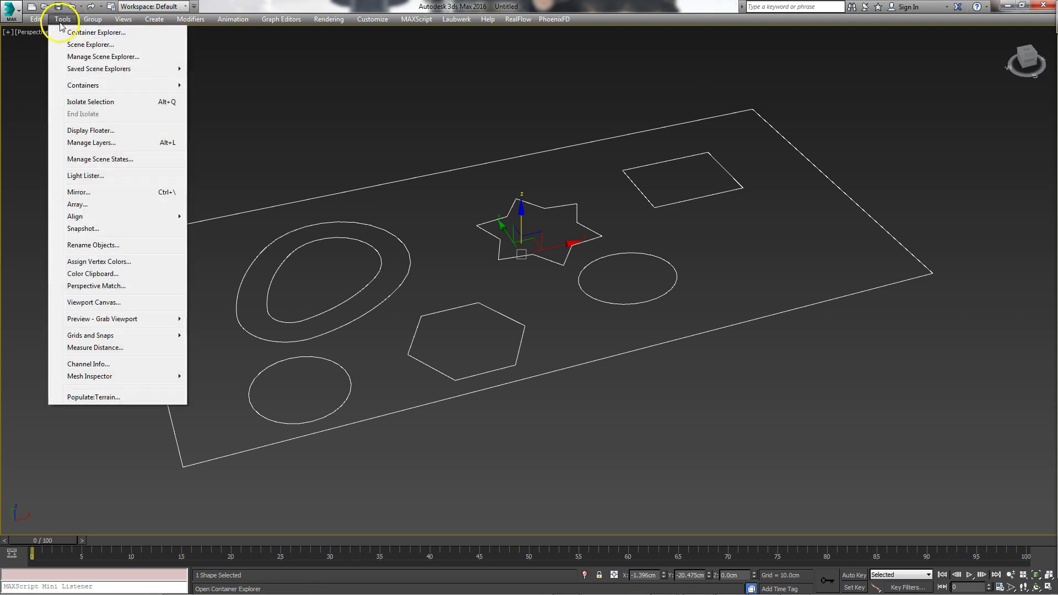
Launch Populate:Terrain 1.86 from the Tools menu and move its dialog down and right.
left_click(95, 398)
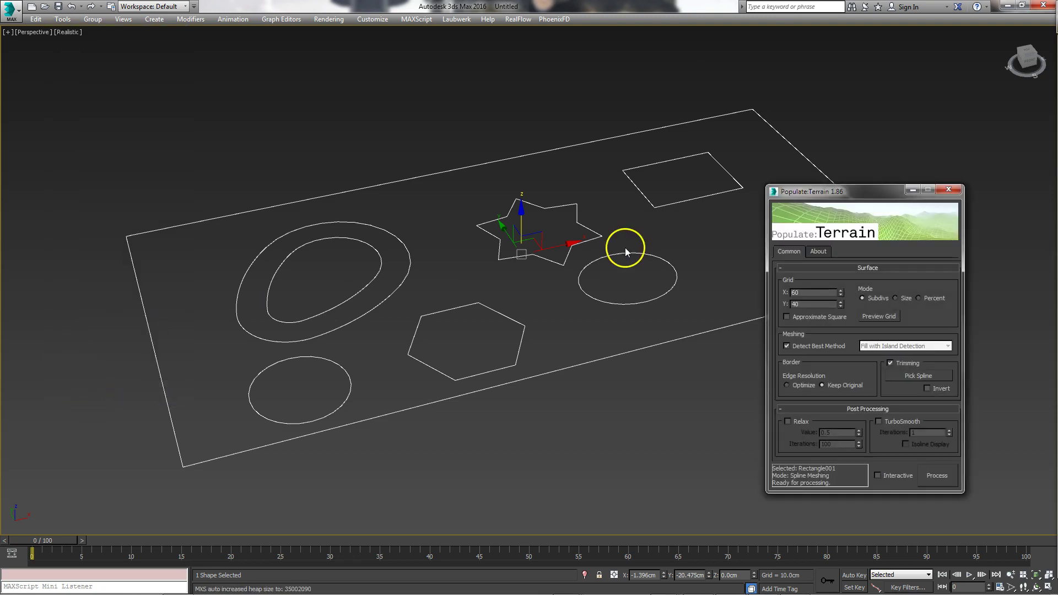
left_click(482, 113)
middle_click_drag(551, 234, 522, 218)
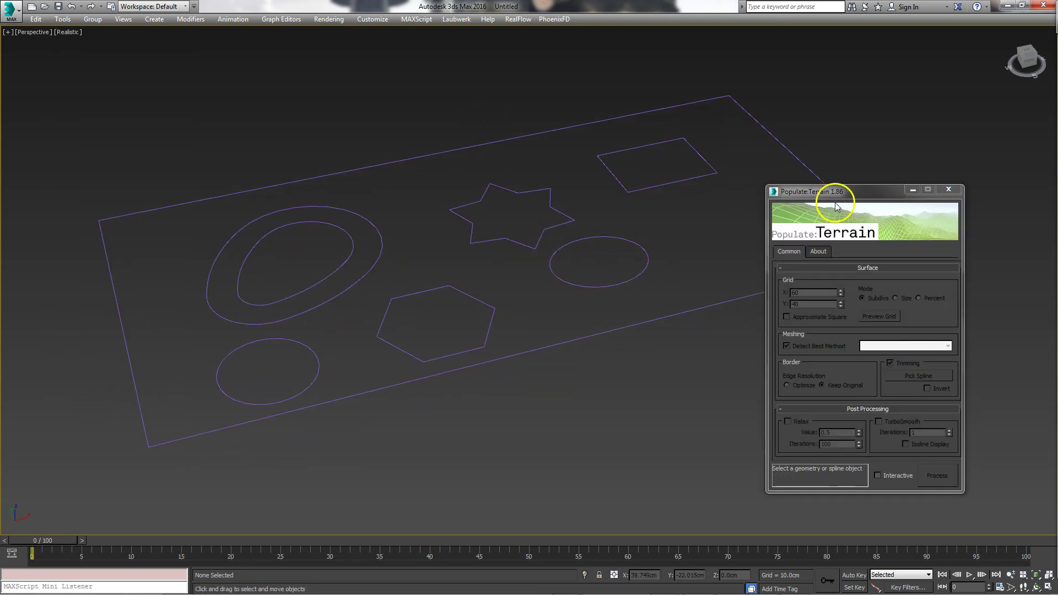
left_click_drag(834, 193, 899, 253)
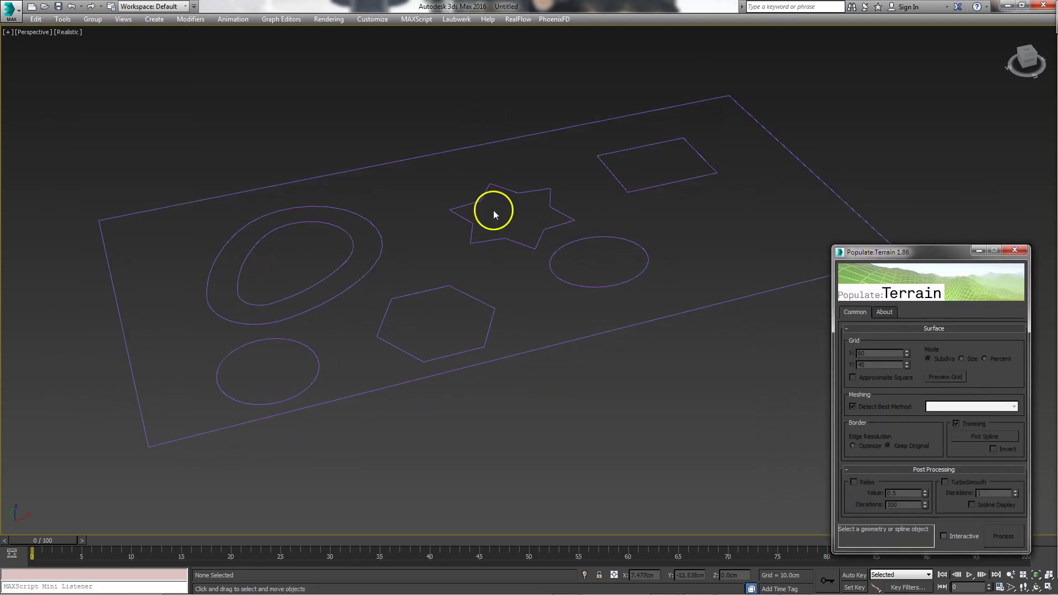
Convert Rectangle001 into a filled mesh with the inner shapes as holes, shown in wireframe.
left_click(414, 158)
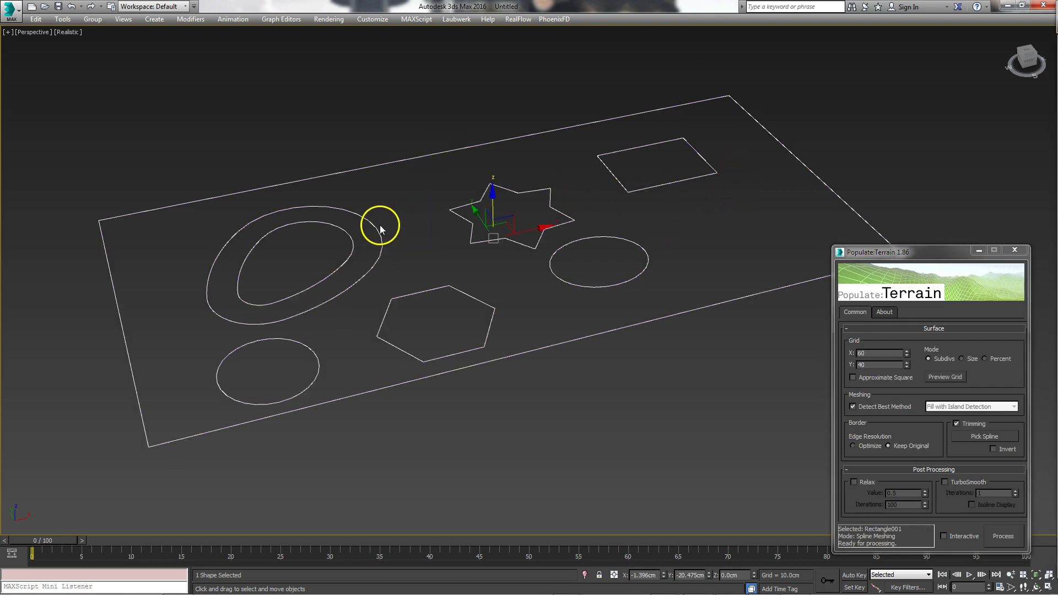
middle_click_drag(425, 203, 420, 199)
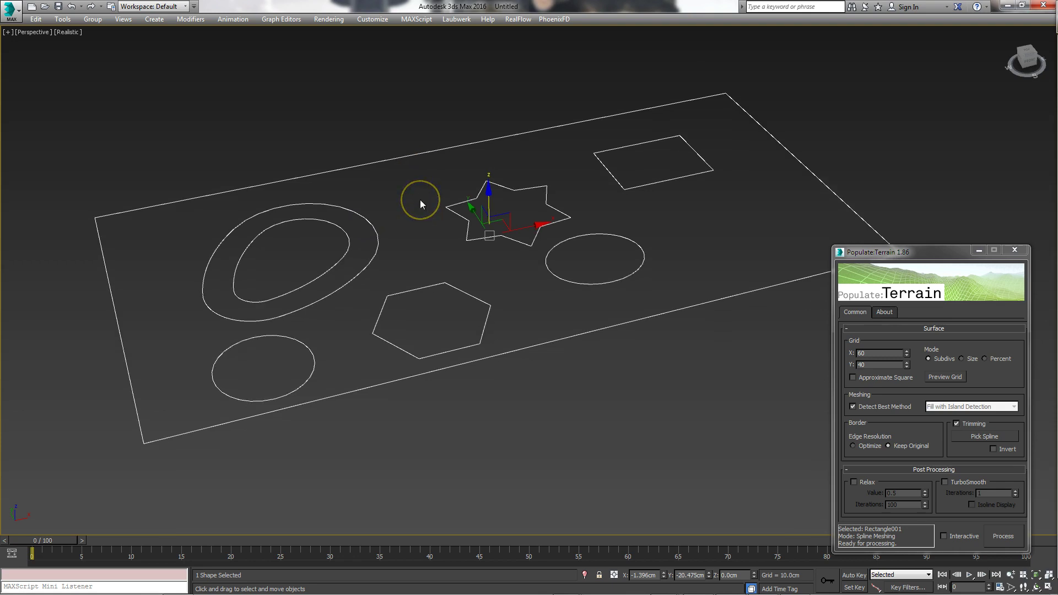
right_click(420, 200)
left_click(474, 235)
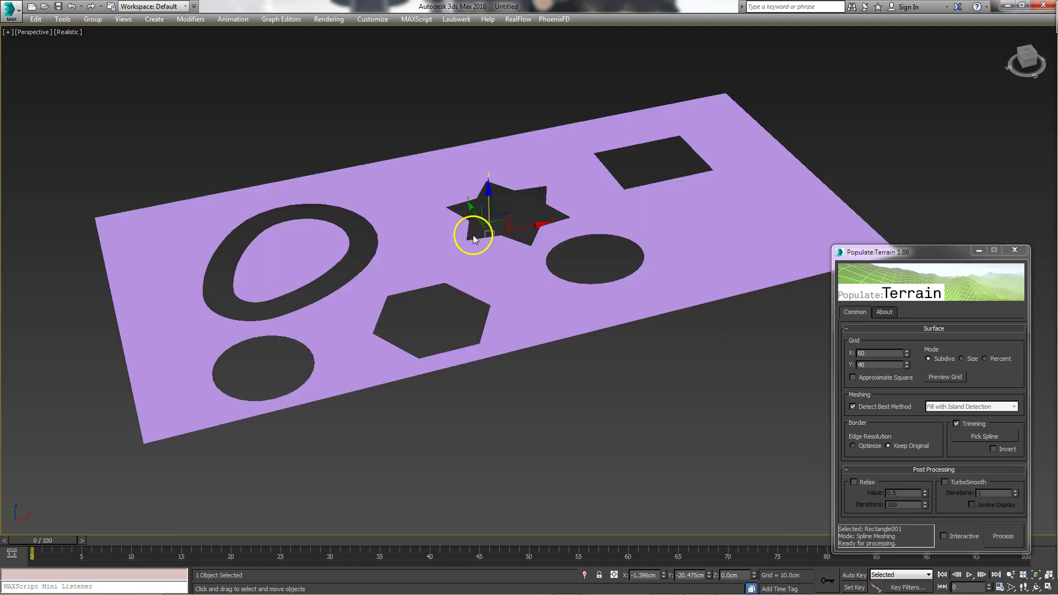
mouse_move(451, 226)
middle_mouse_down("alt")
mouse_move(463, 262)
mouse_move(477, 207)
mouse_move(389, 207)
middle_mouse_up("alt")
mouse_move(456, 274)
middle_mouse_down("alt")
mouse_move(428, 229)
mouse_move(404, 225)
mouse_move(421, 230)
middle_mouse_up("alt")
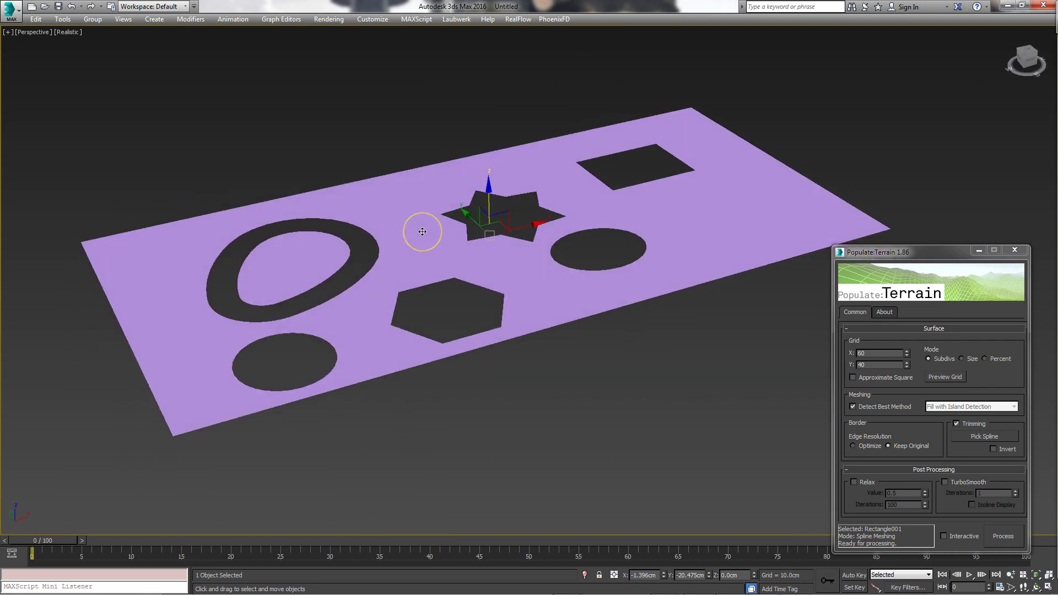
key("F3")
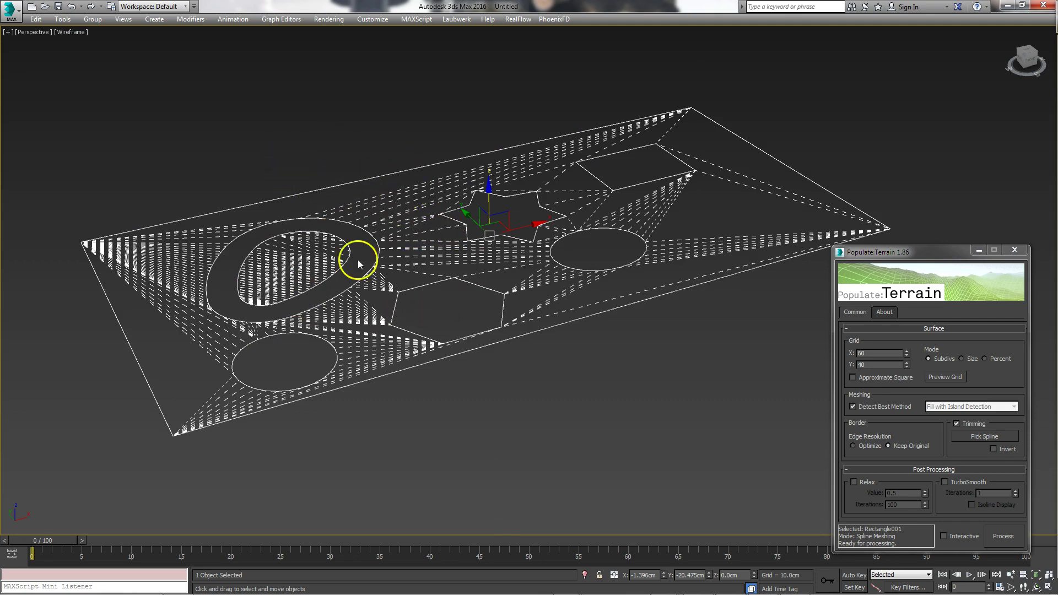
Zoom into the wireframe mesh, centre the Populate:Terrain dialog and float the Display panel at right.
middle_click_drag(427, 238, 419, 224)
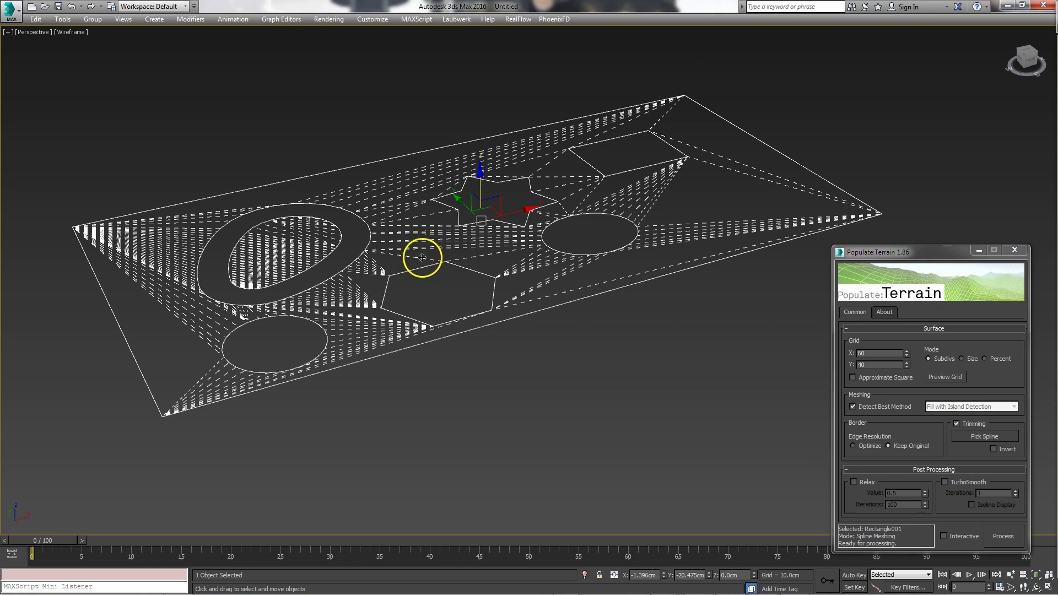
scroll(405, 267, "up", 1)
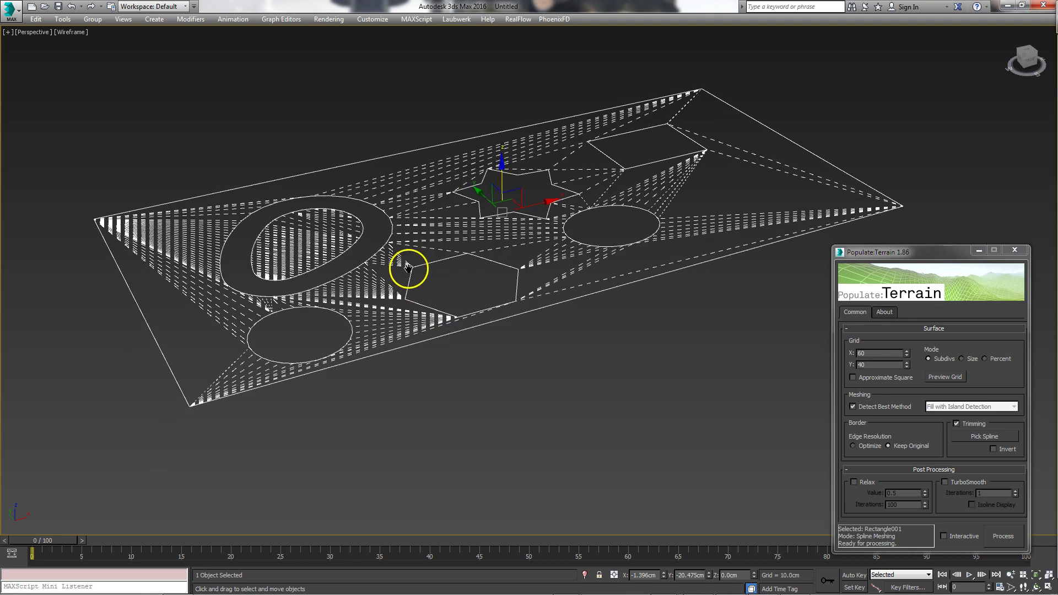
scroll(386, 276, "up", 5)
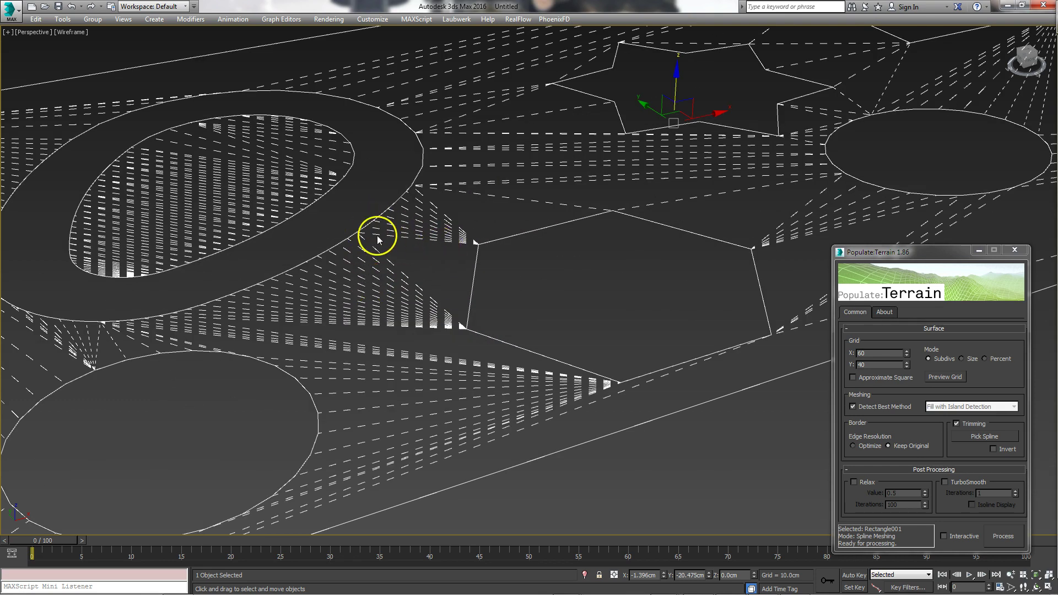
middle_click_drag(499, 168, 485, 214)
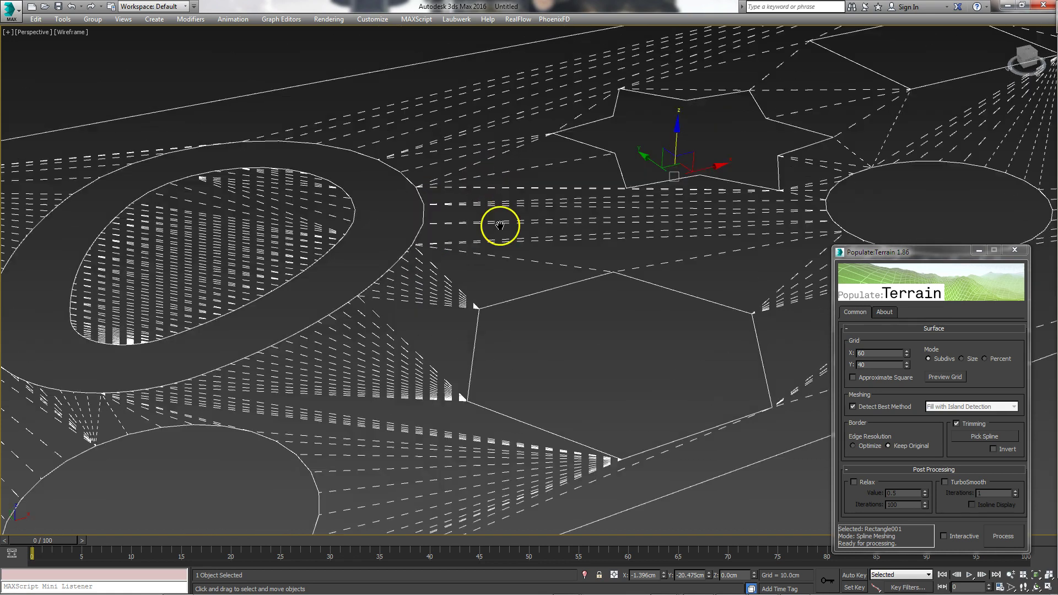
mouse_move(589, 209)
middle_mouse_down()
mouse_move(496, 238)
mouse_move(425, 213)
middle_mouse_up()
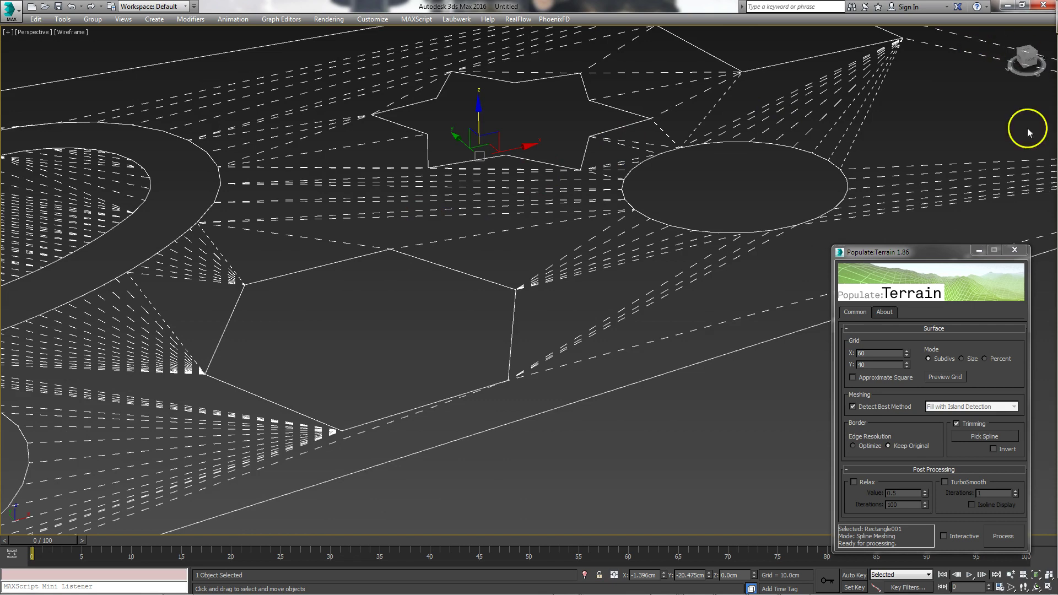
left_click_drag(917, 252, 467, 269)
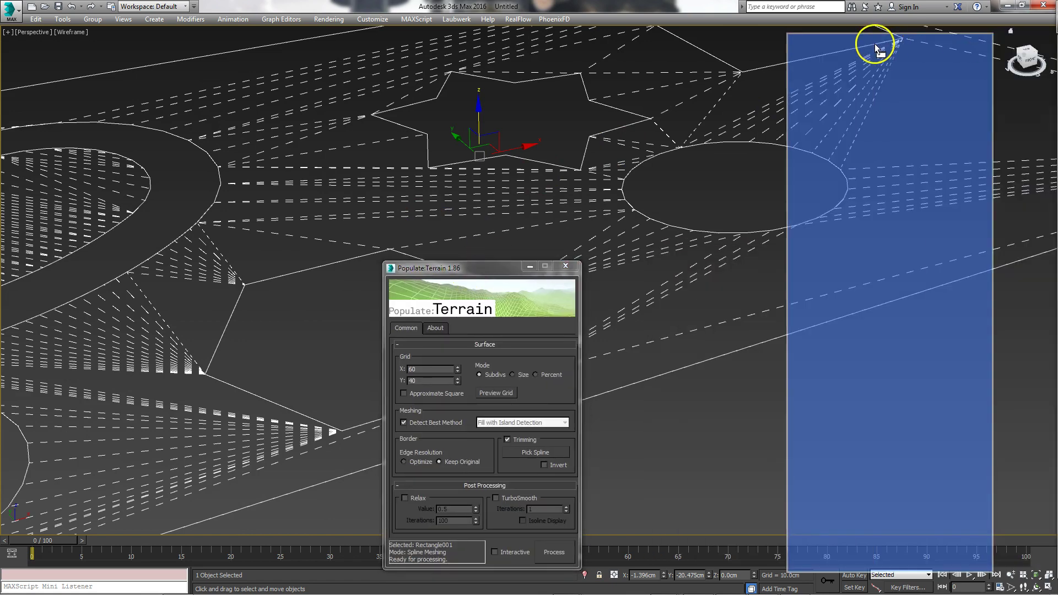
left_click_drag(875, 44, 928, 39)
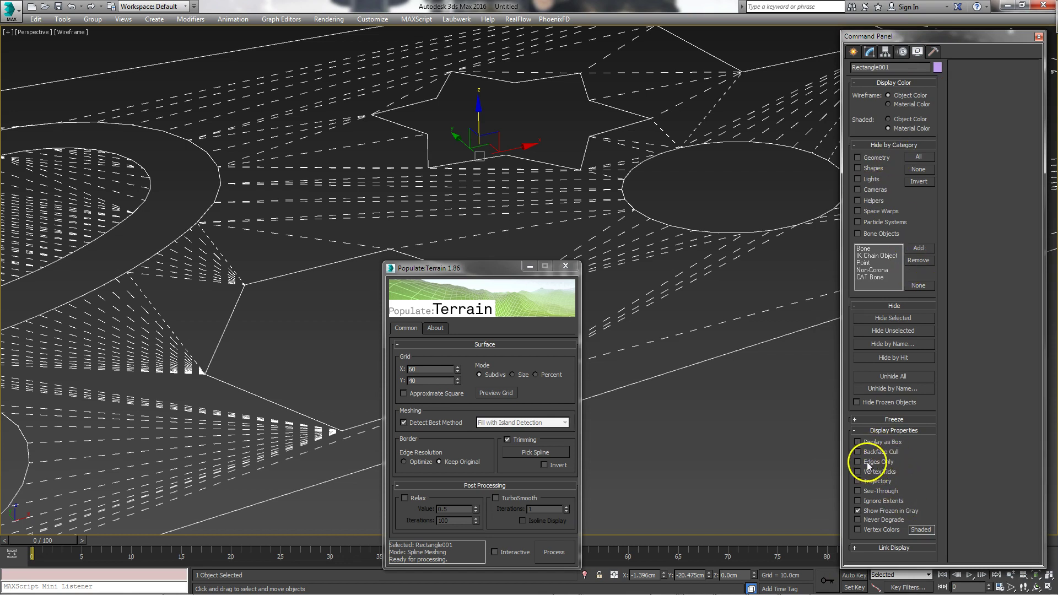
Turn off Edges Only to inspect the mesh's hidden interior triangulation from several angles.
left_click(867, 462)
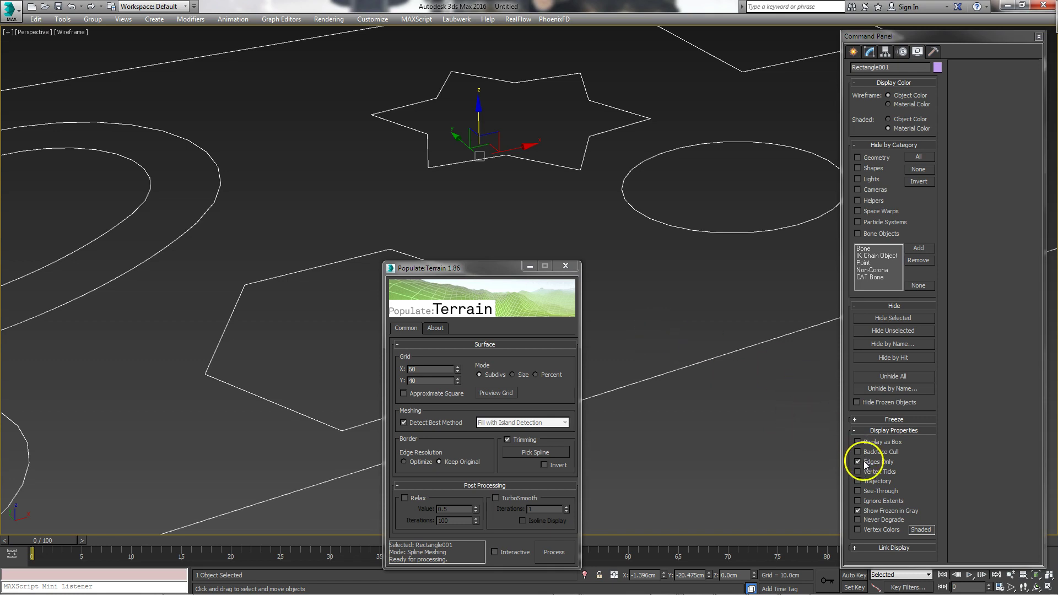
middle_click_drag(465, 169, 444, 174, "alt")
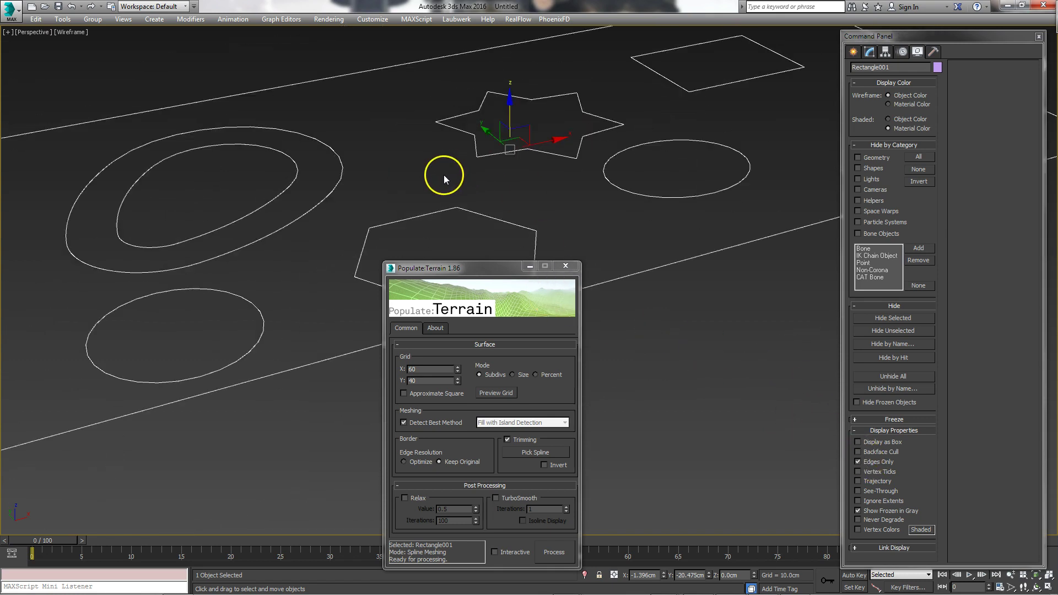
middle_click_drag(700, 172, 454, 111, "alt")
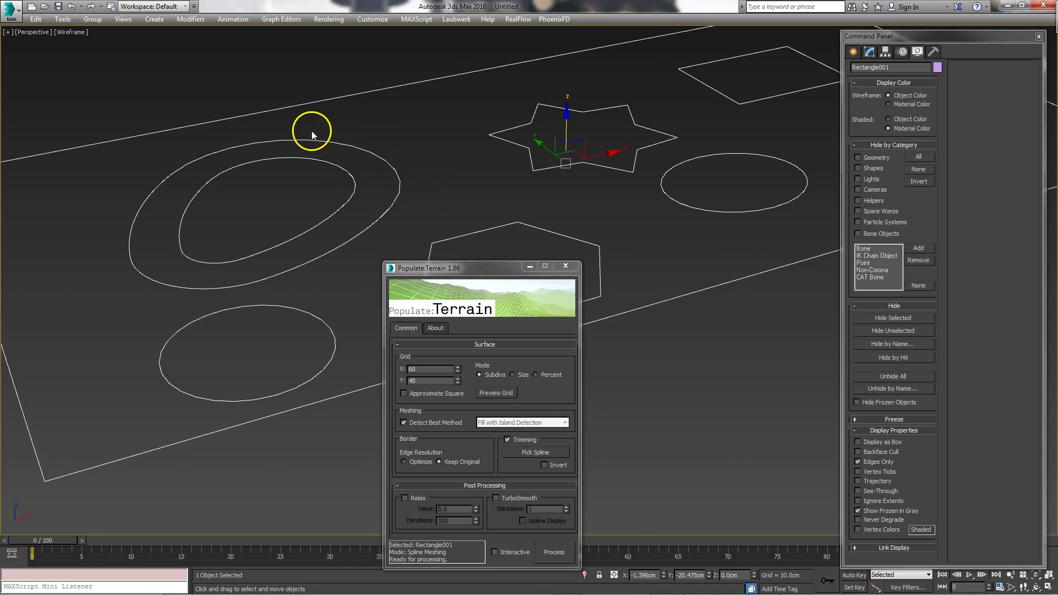
left_click(886, 463)
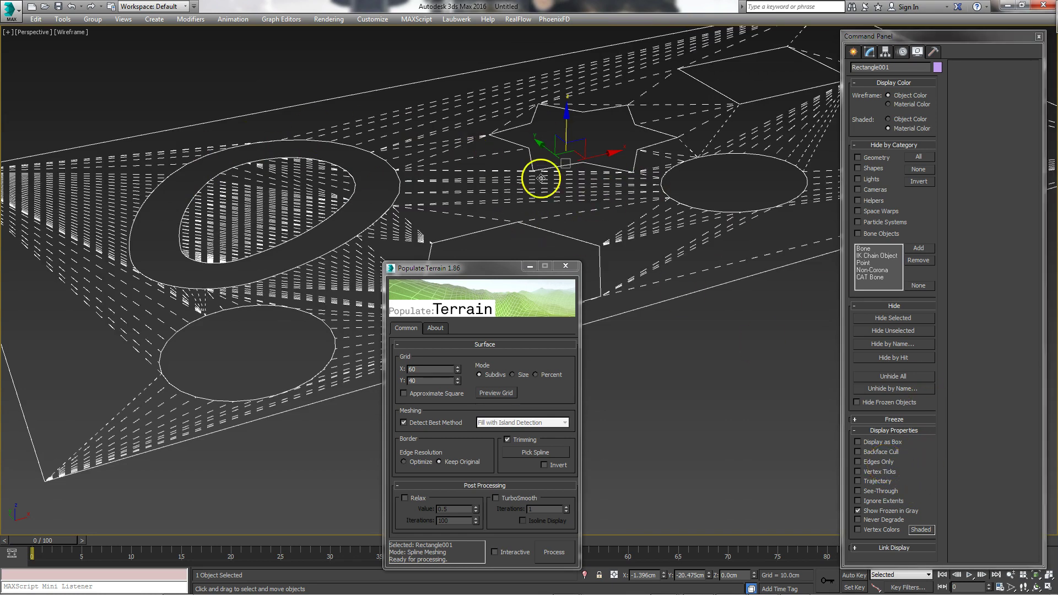
middle_click_drag(541, 177, 631, 165, "alt")
middle_click_drag(425, 165, 418, 162, "alt")
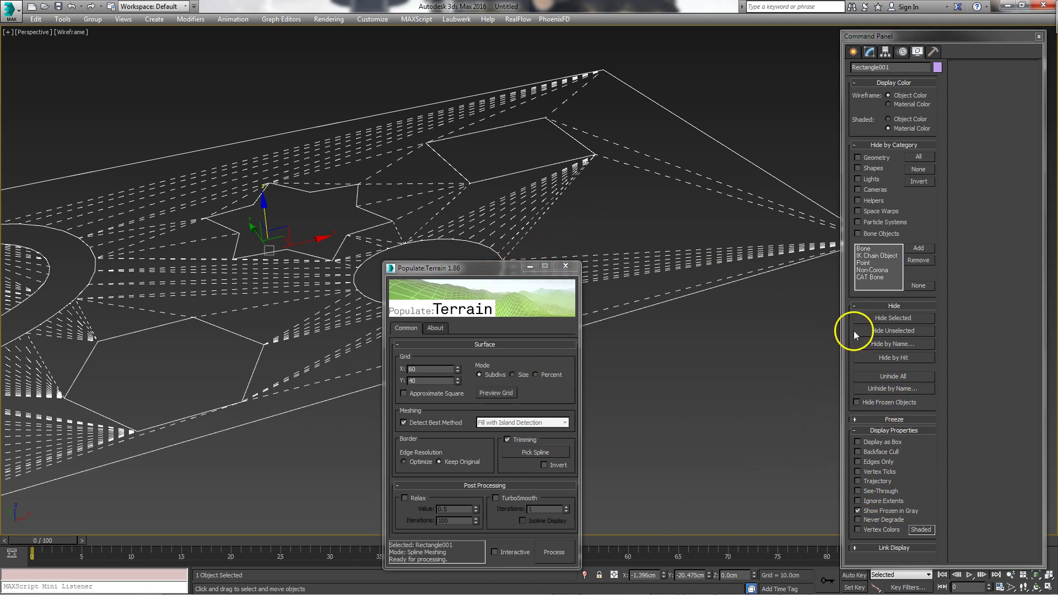
Re-enable Edges Only, move the Populate:Terrain dialog aside and clear the selection.
left_click(880, 463)
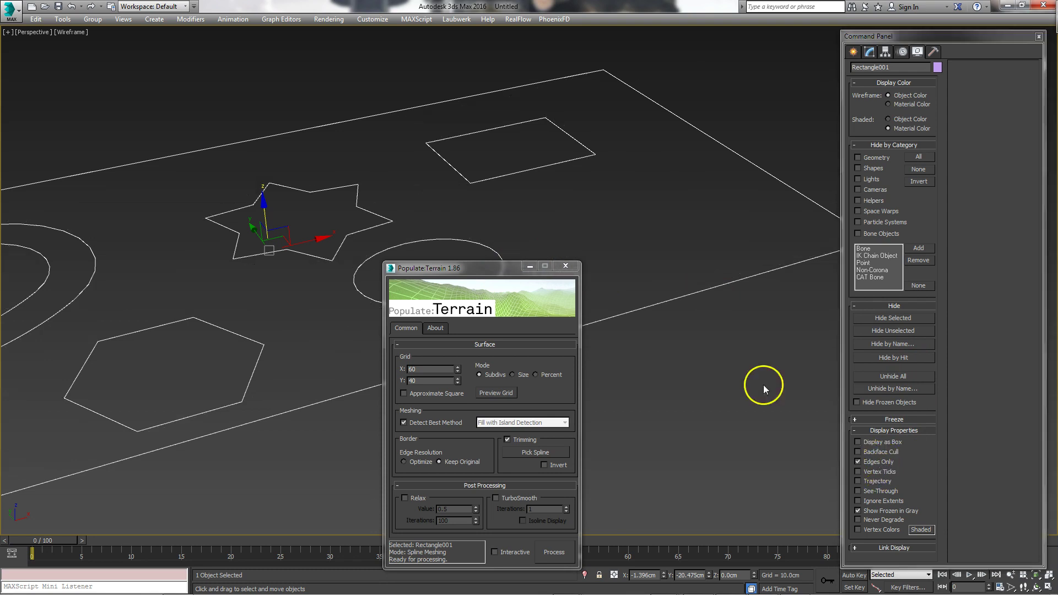
mouse_move(493, 268)
left_mouse_down()
mouse_move(695, 269)
mouse_move(613, 203)
left_mouse_up()
left_click(708, 142)
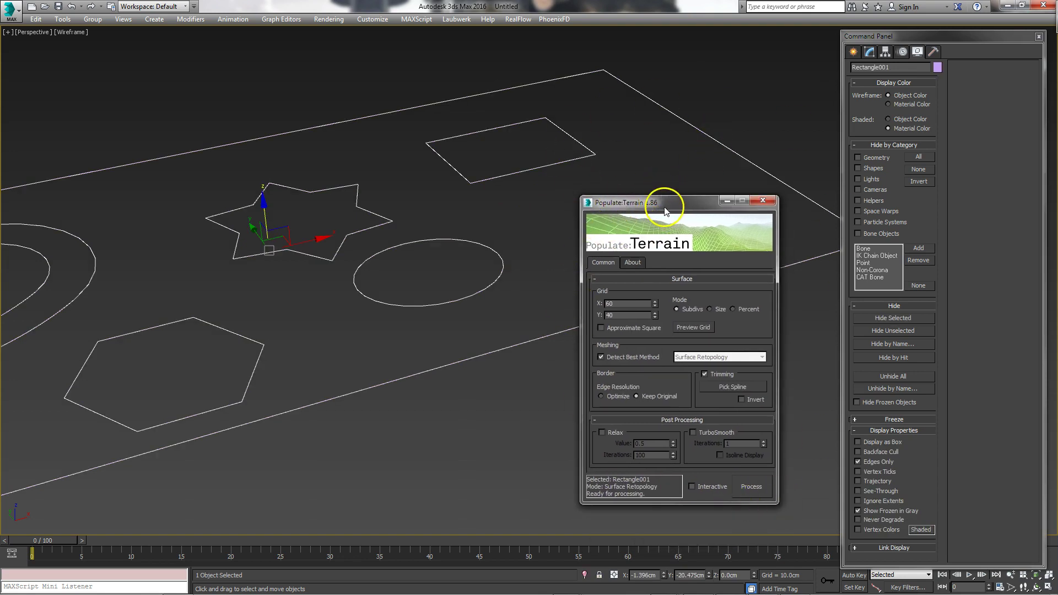
Set Populate:Terrain's Grid X and Grid Y subdivisions to 10.
left_click_drag(661, 204, 670, 188)
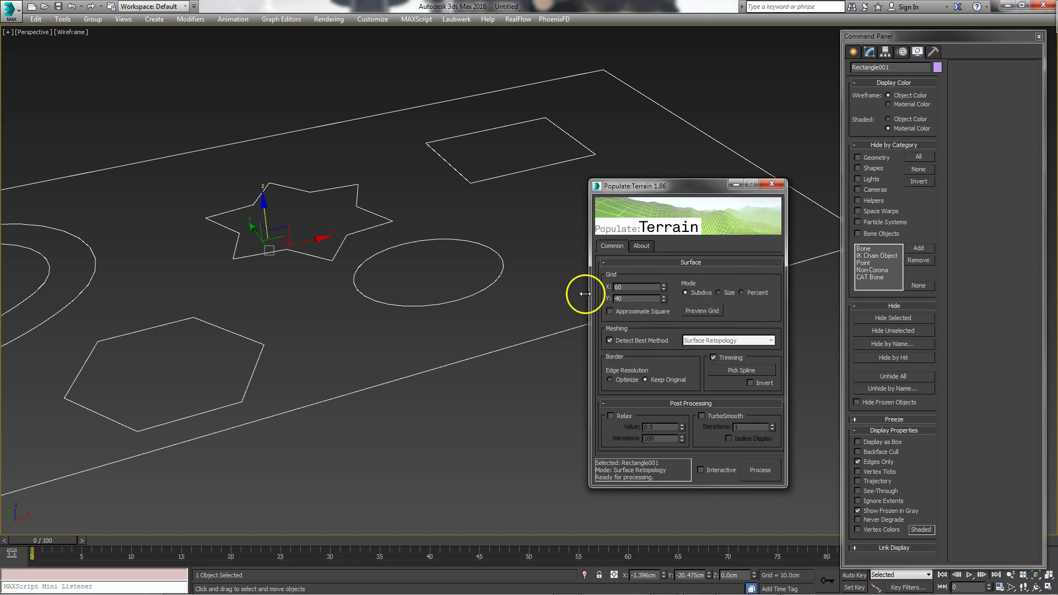
left_click_drag(664, 288, 664, 297)
type("10")
type("10")
left_click(640, 287)
left_click_drag(651, 189, 671, 188)
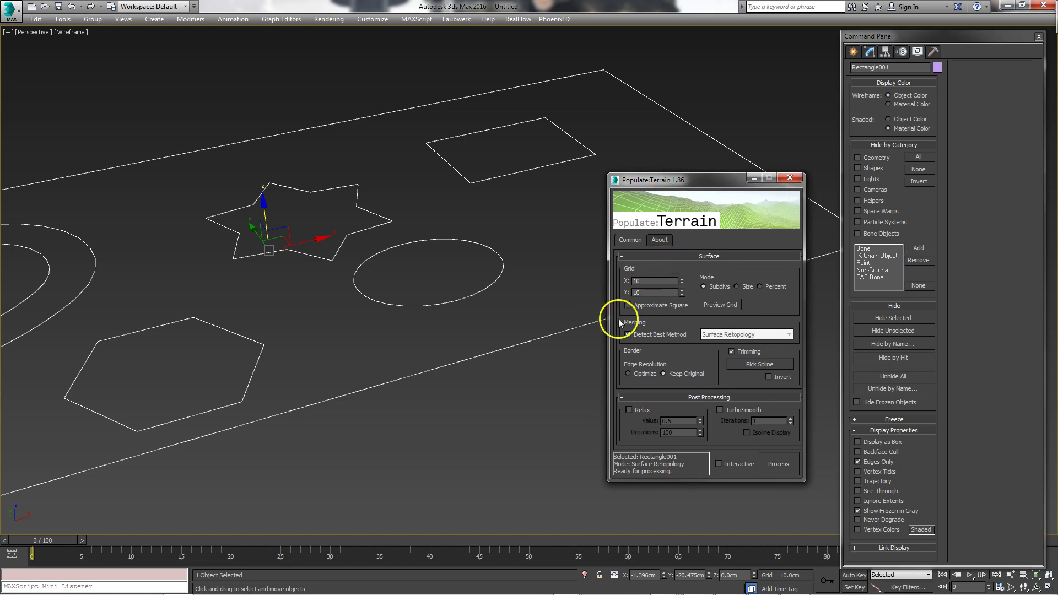
Preview the 10 × 10 grid over the shapes, orbiting and panning to inspect it.
left_click(716, 304)
mouse_move(388, 271)
middle_mouse_down("alt")
mouse_move(385, 279)
mouse_move(466, 208)
mouse_move(304, 276)
mouse_move(320, 273)
middle_mouse_up("alt")
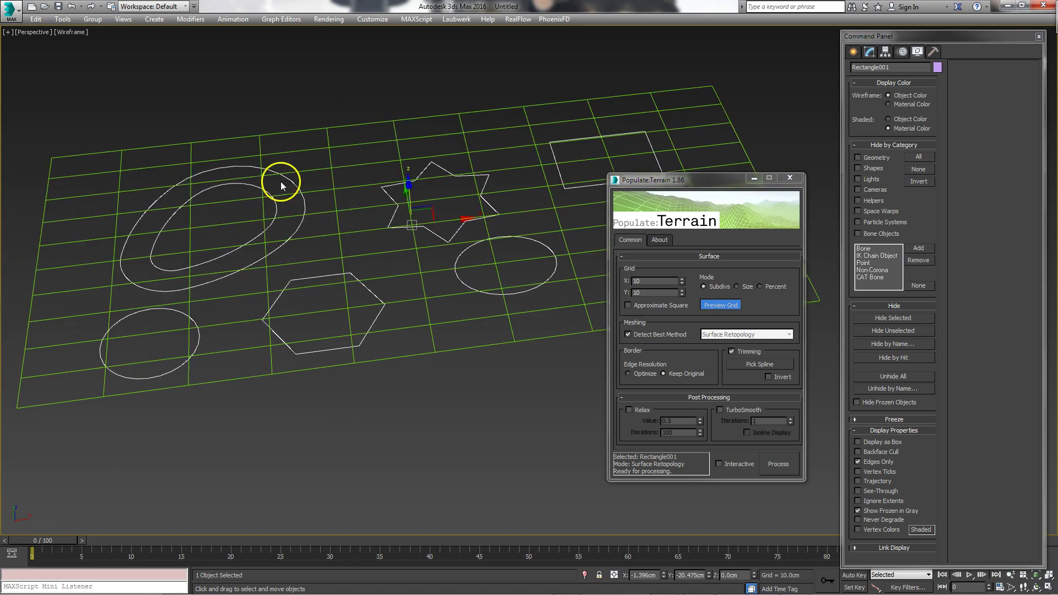
middle_click_drag(290, 213, 314, 95, "alt")
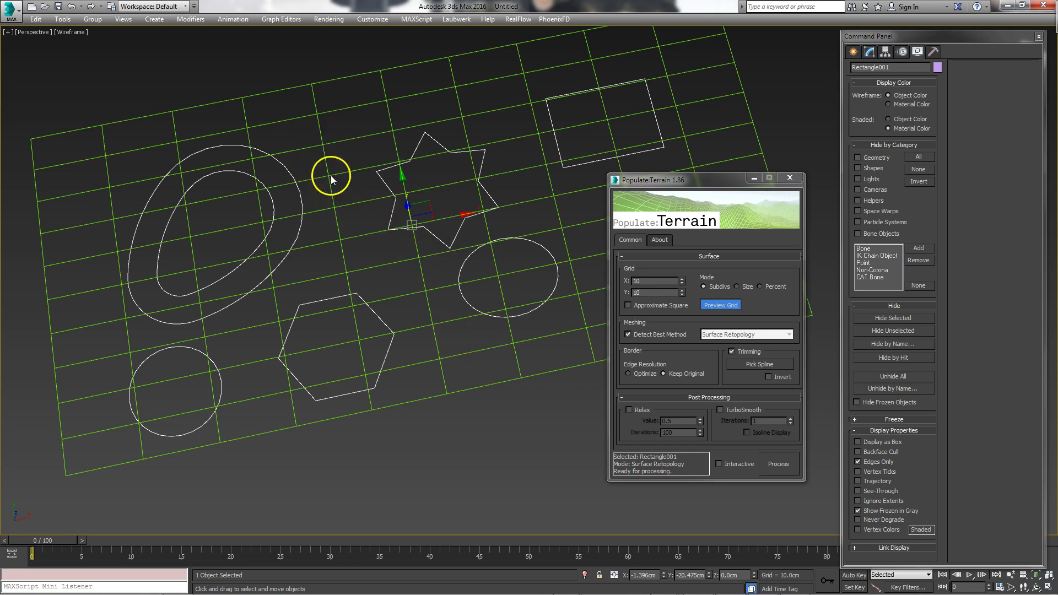
middle_click_drag(348, 116, 388, 117)
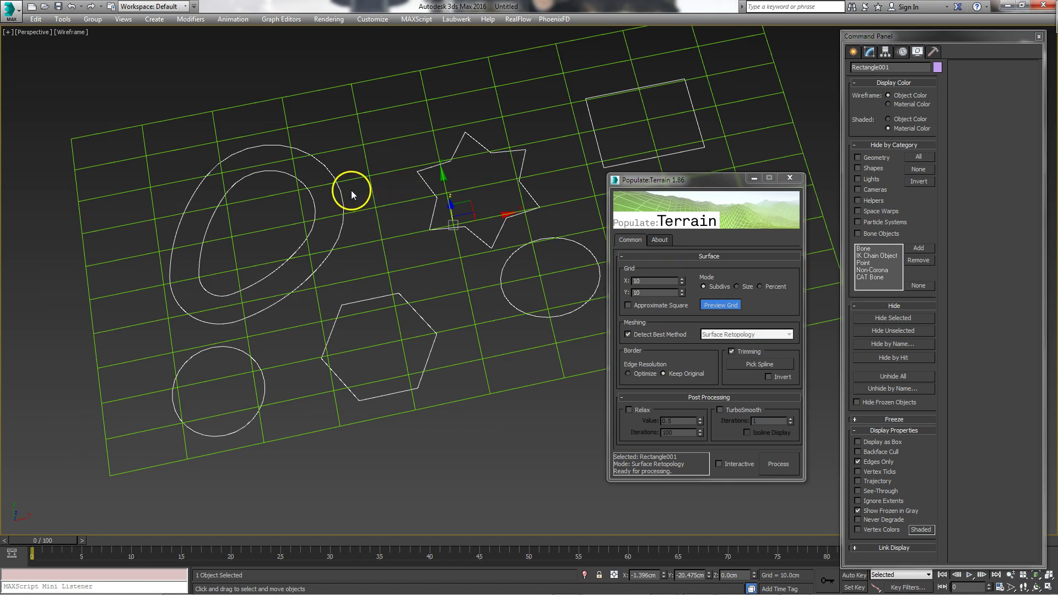
mouse_move(427, 181)
middle_mouse_down("alt")
mouse_move(428, 167)
mouse_move(449, 172)
mouse_move(449, 212)
mouse_move(418, 180)
middle_mouse_up("alt")
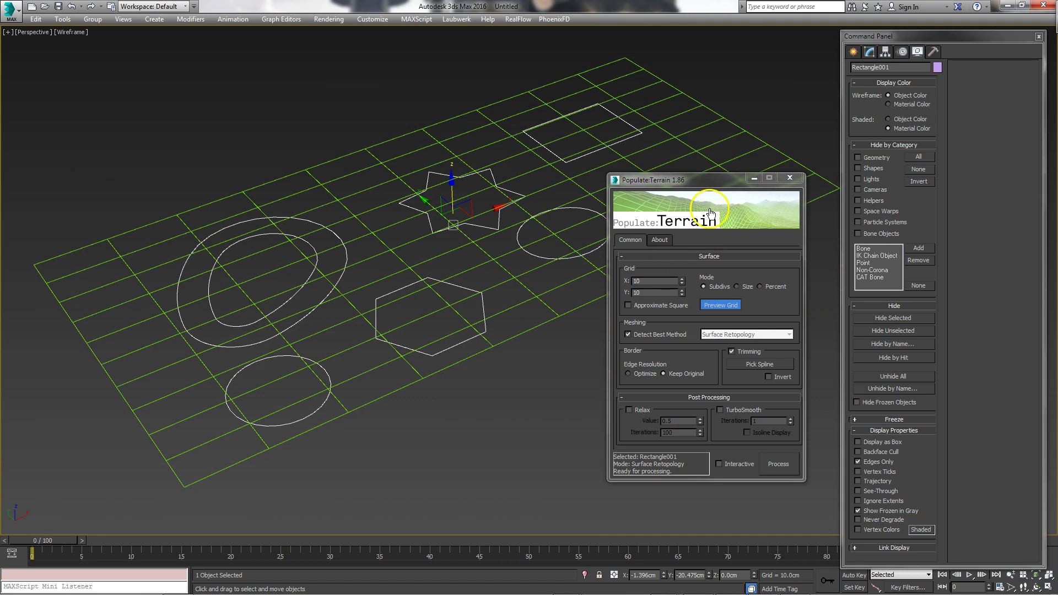
left_click_drag(709, 177, 735, 177)
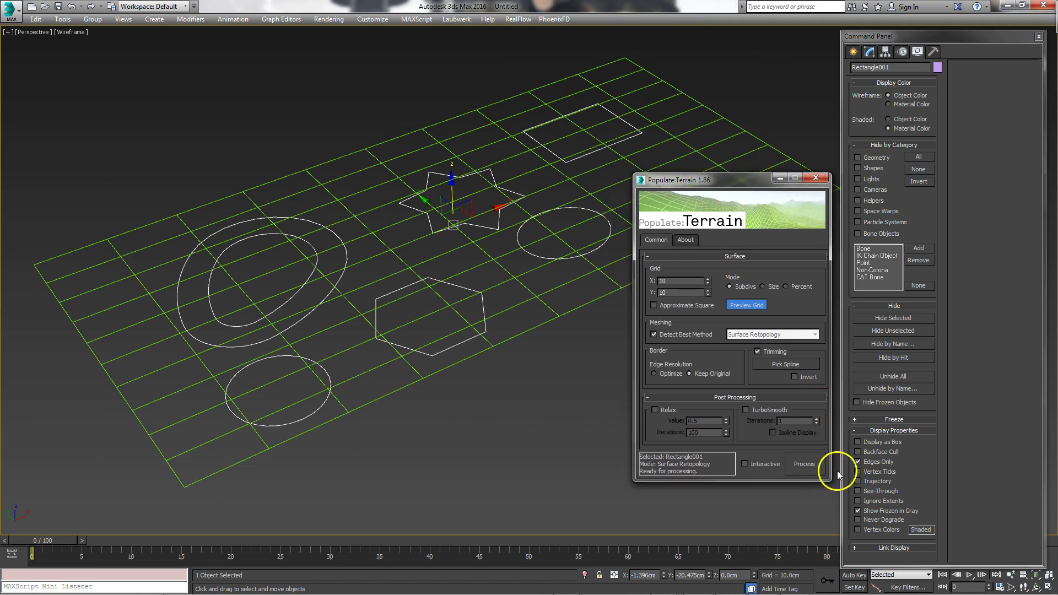
Generate the 10 × 10 terrain mesh on Rectangle001 from the Modify panel.
left_click(871, 52)
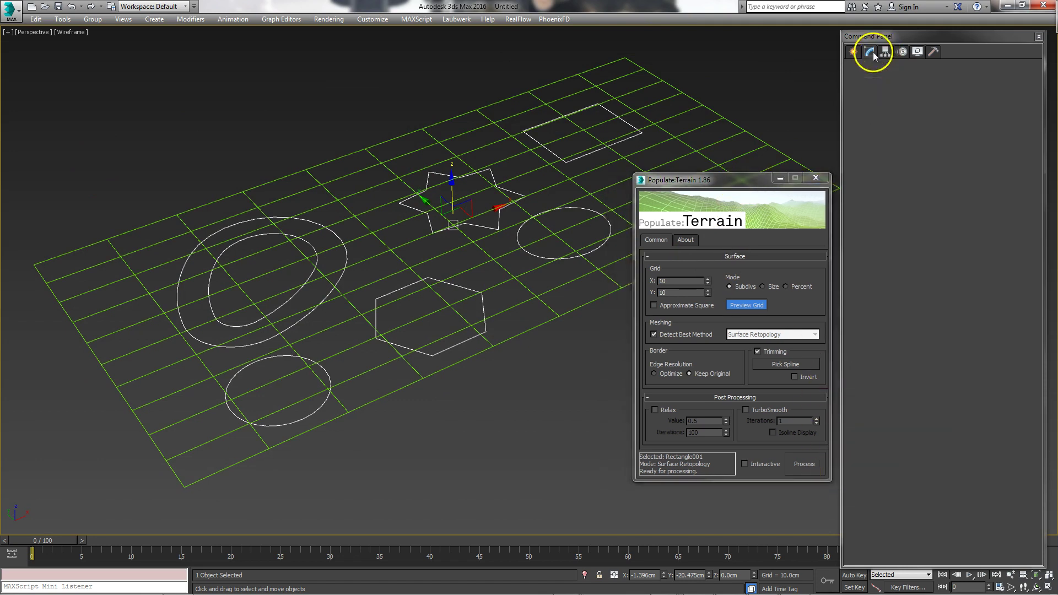
left_click(802, 467)
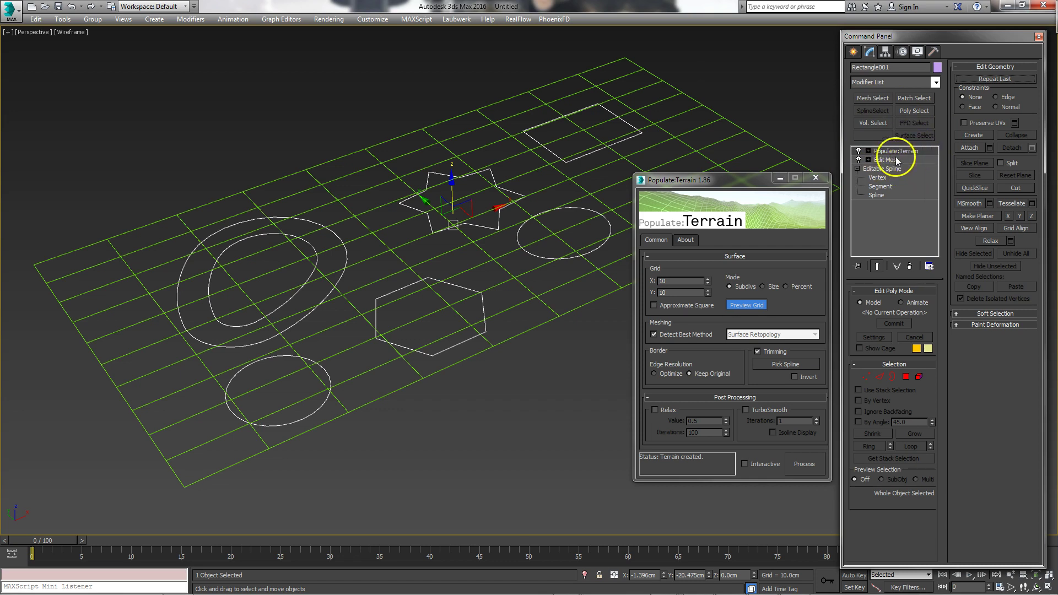
middle_click_drag(468, 256, 415, 184)
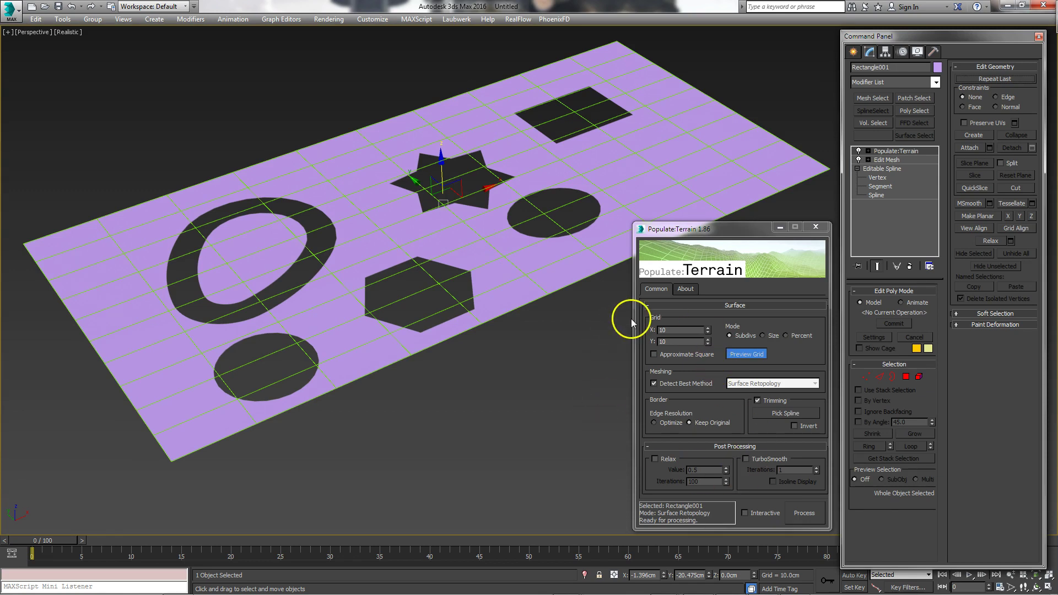
Rebuild the terrain with Edge Resolution set to Optimize and toggle the modifier off to compare.
left_click(671, 424)
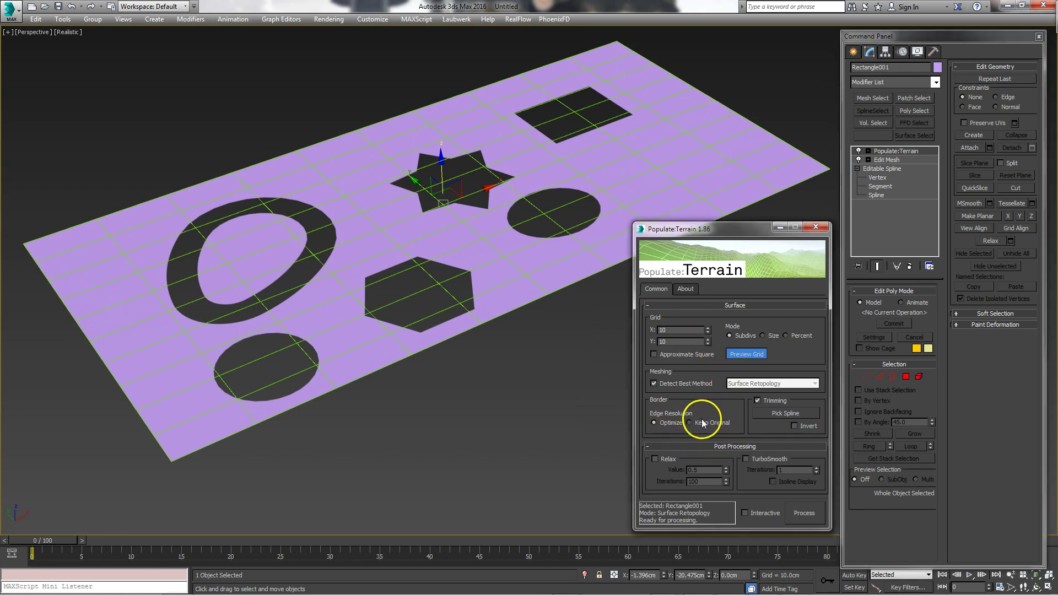
left_click(805, 513)
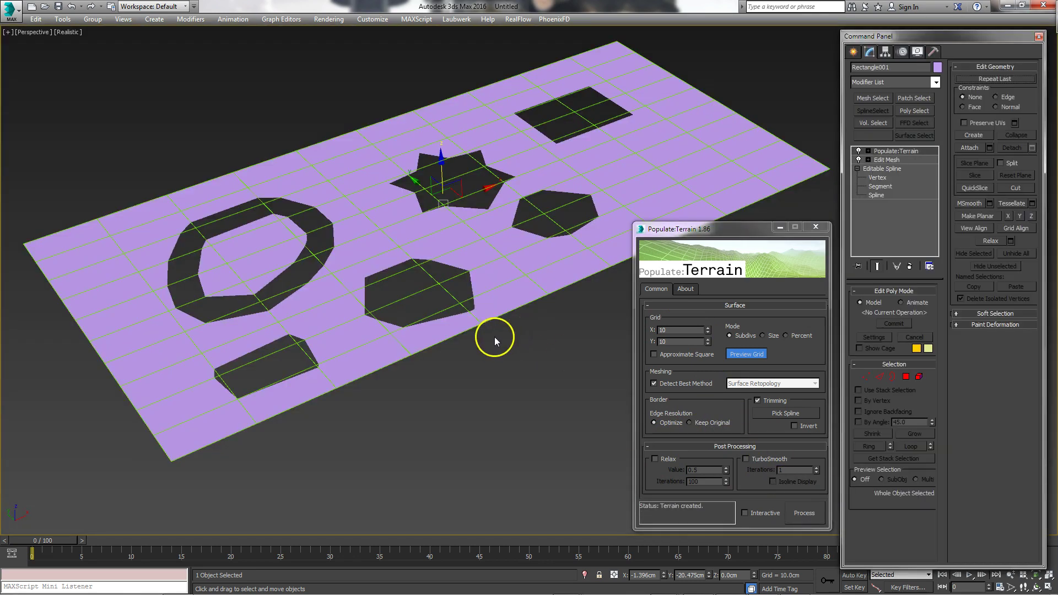
scroll(328, 287, "up", 3)
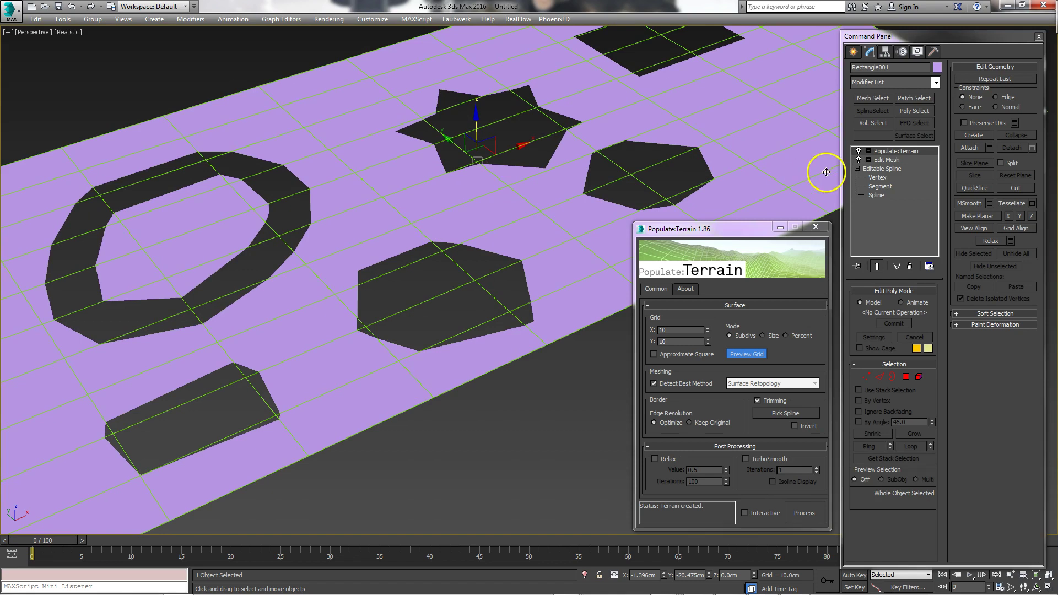
left_click(858, 151)
Toggle the Populate:Terrain modifier to compare, then set the grid to 60 × 40.
left_click(858, 151)
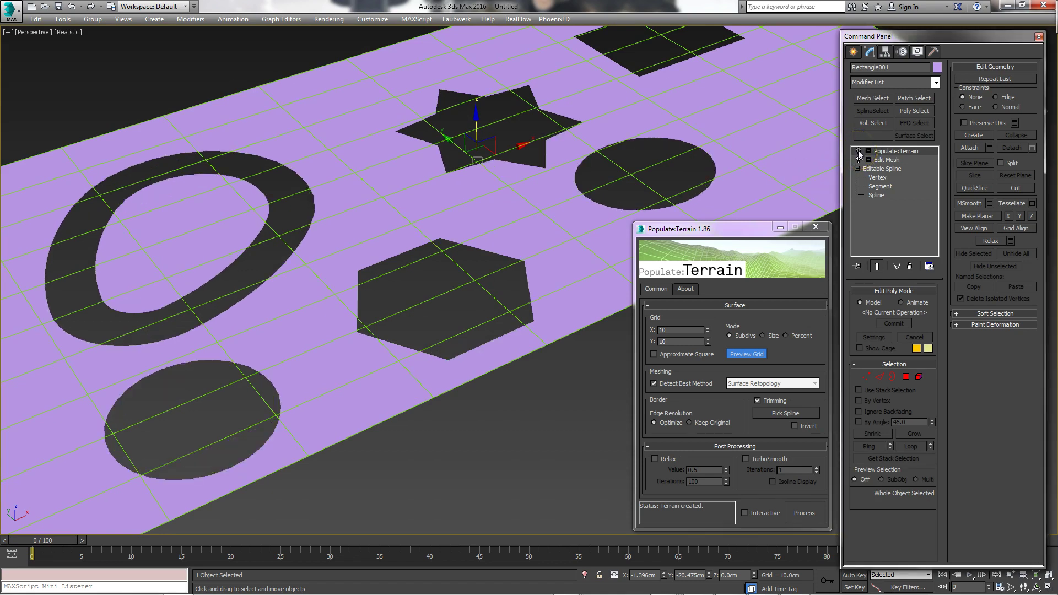
left_click(858, 151)
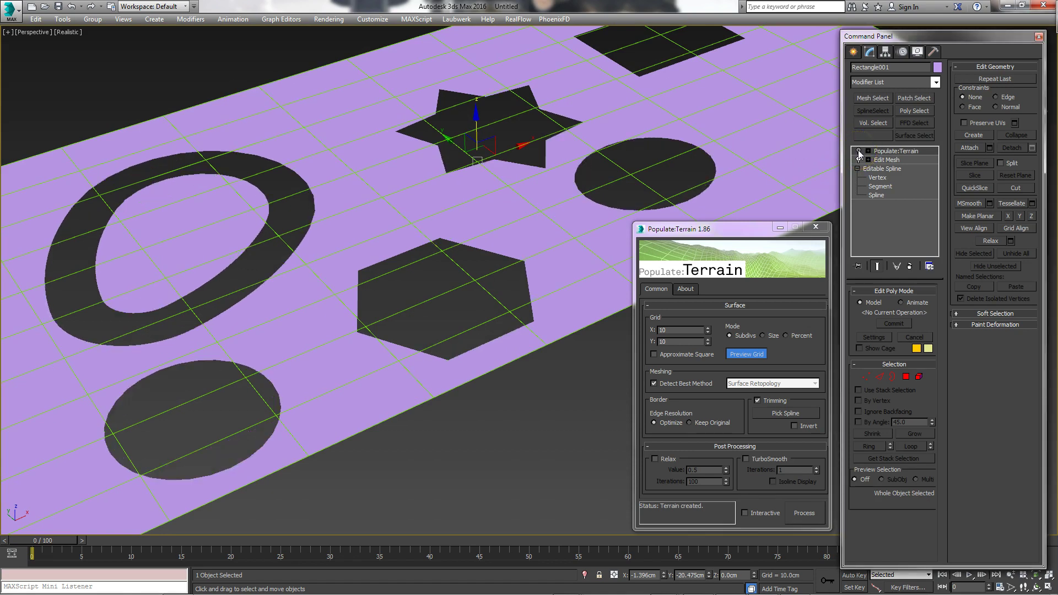
double_click(673, 329)
type("60")
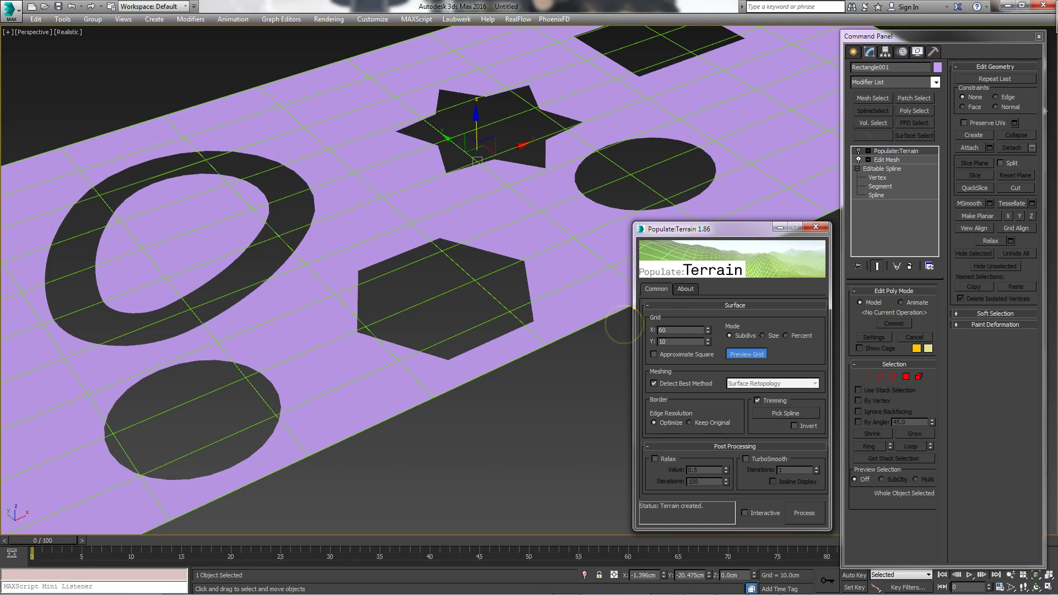
double_click(671, 342)
type("0")
key("Return")
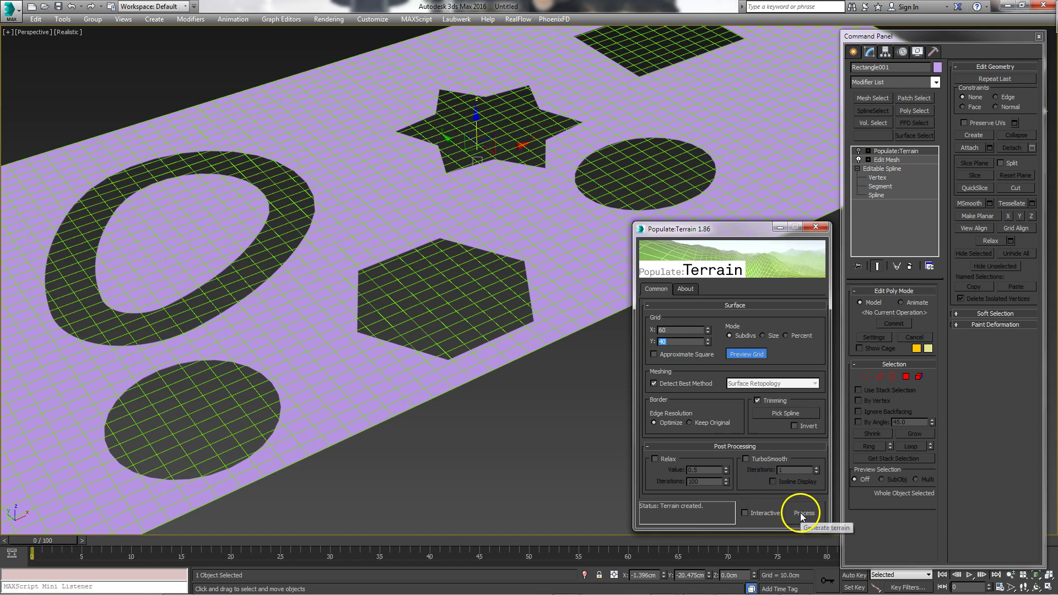
Process the denser 60 × 40 terrain and deselect then reselect Rectangle001 to check it.
left_click(801, 513)
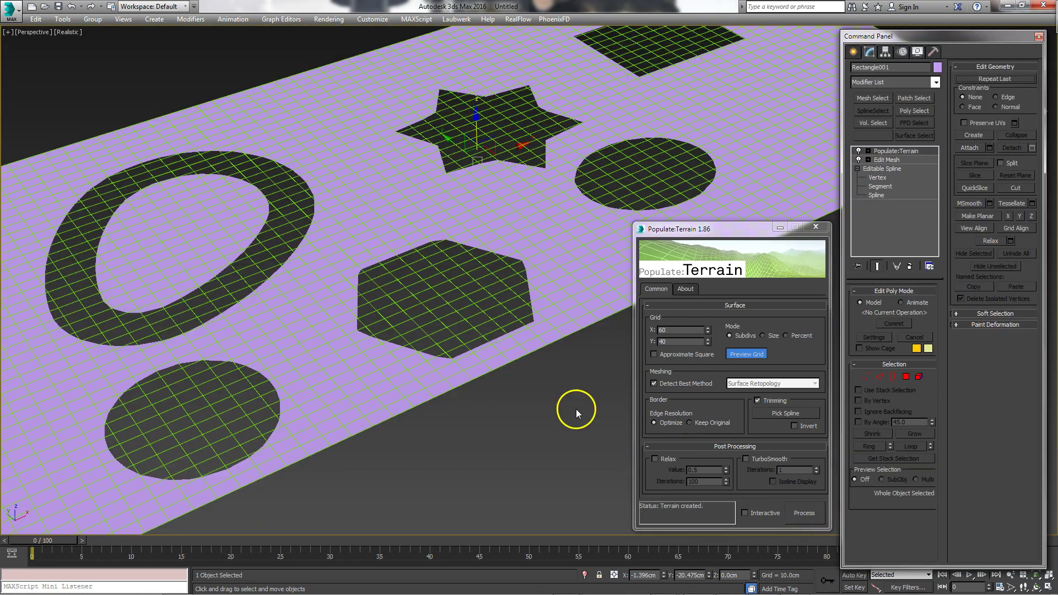
left_click(560, 438)
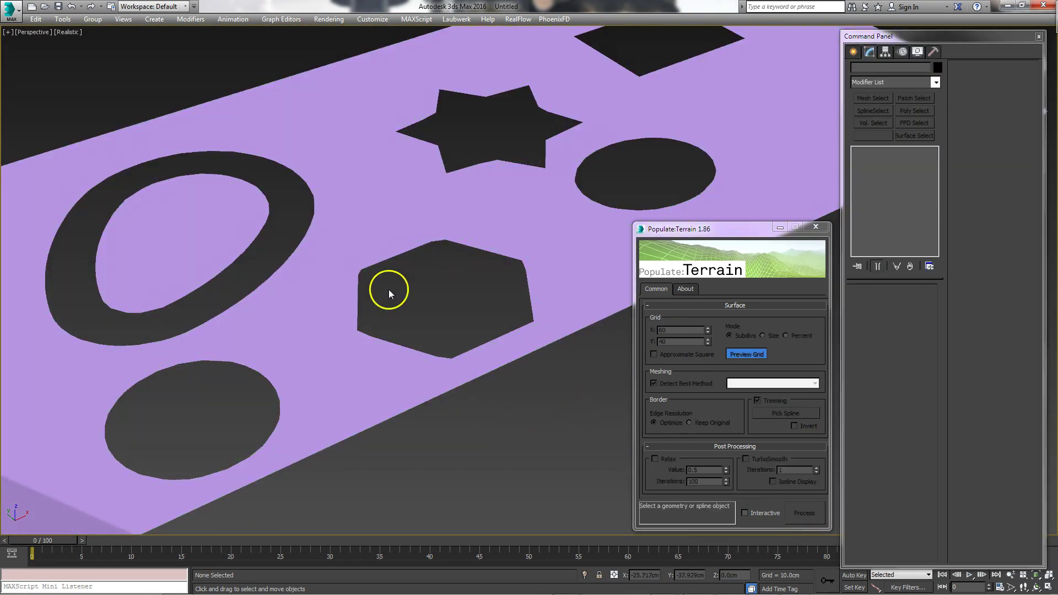
left_click(368, 295)
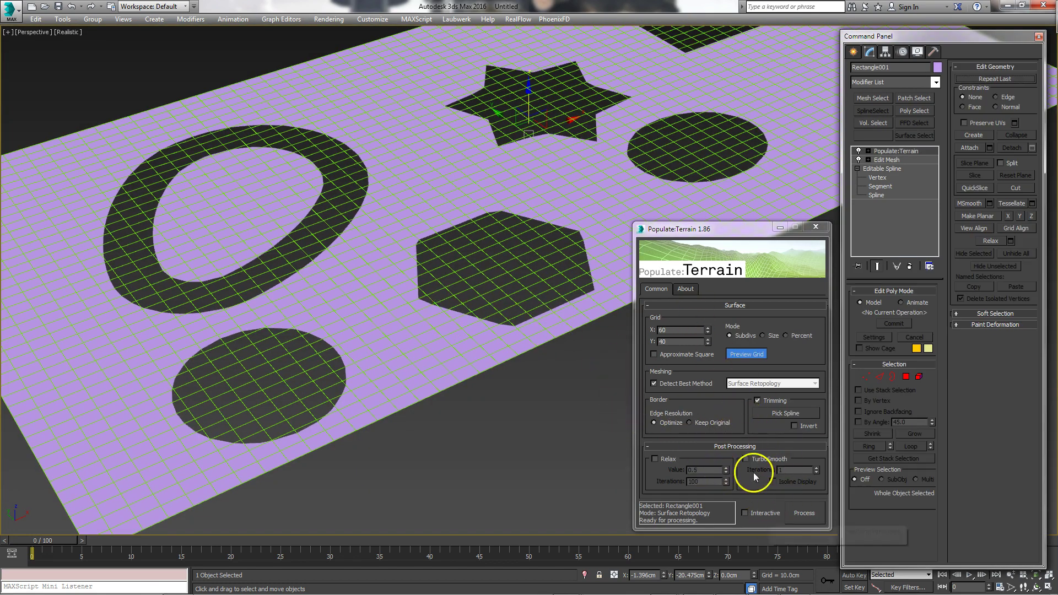
Regenerate the terrain with border edges kept as the originals, scrolling to inspect it.
left_click(717, 422)
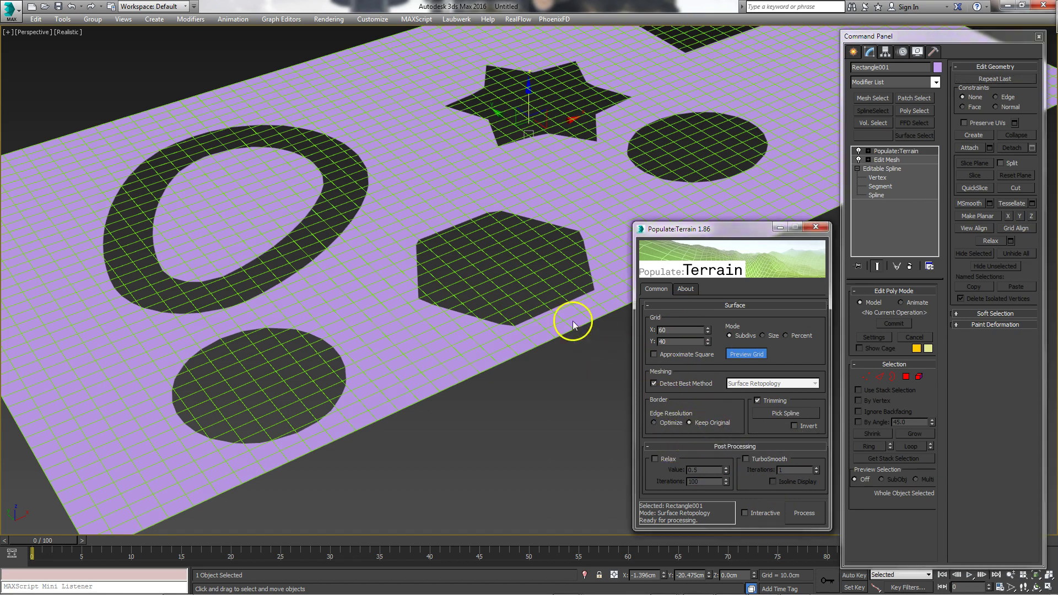
left_click(796, 513)
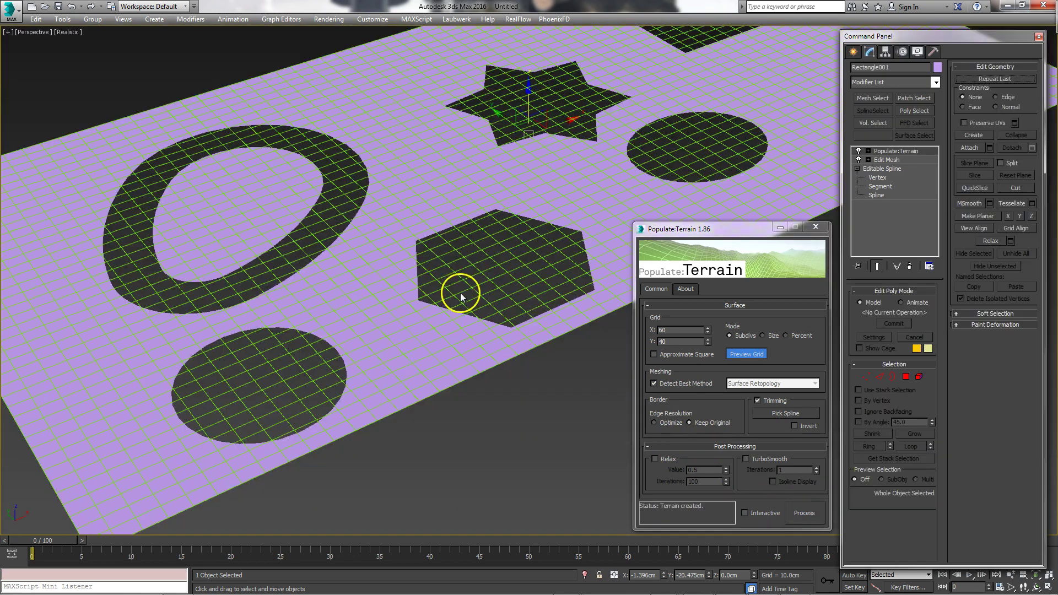
scroll(460, 293, "up", 3)
scroll(479, 246, "up", 8)
scroll(511, 181, "down", 3)
scroll(392, 196, "down", 1)
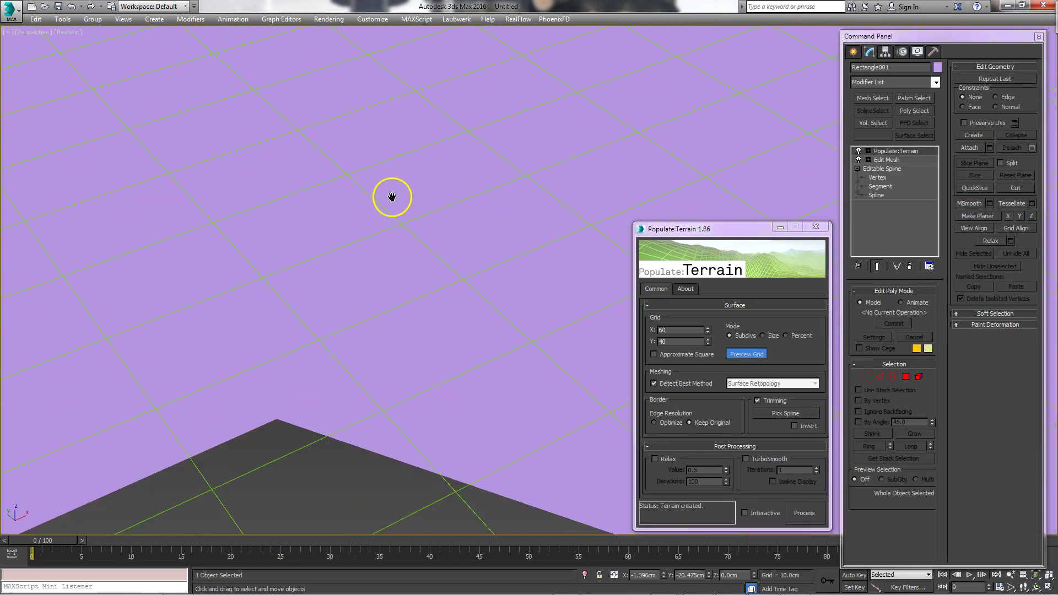
scroll(379, 243, "down", 1)
scroll(372, 251, "down", 4)
scroll(518, 149, "up", 2)
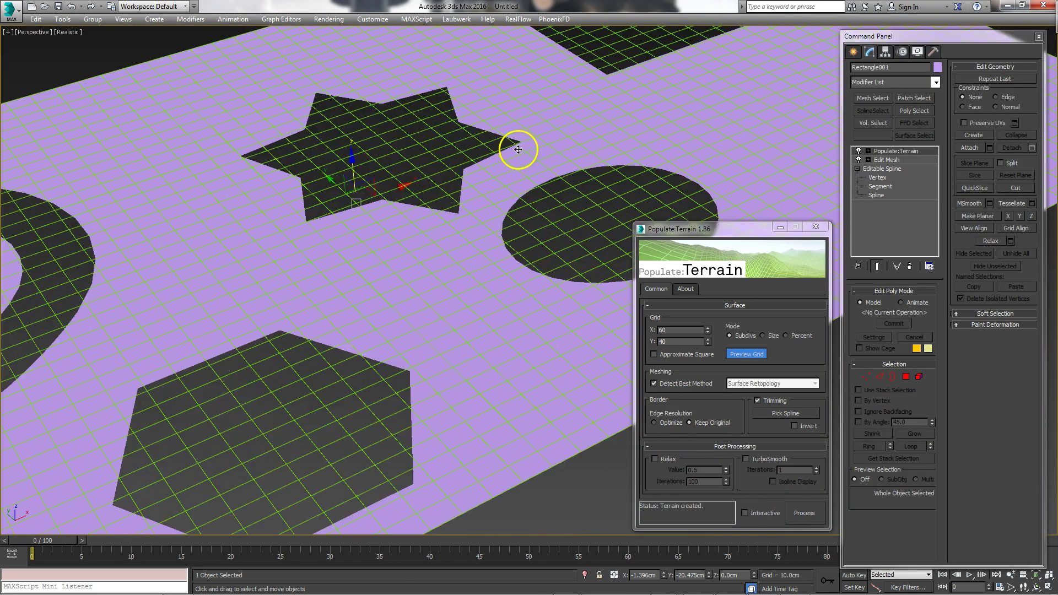
scroll(564, 177, "up", 3)
scroll(431, 292, "down", 2)
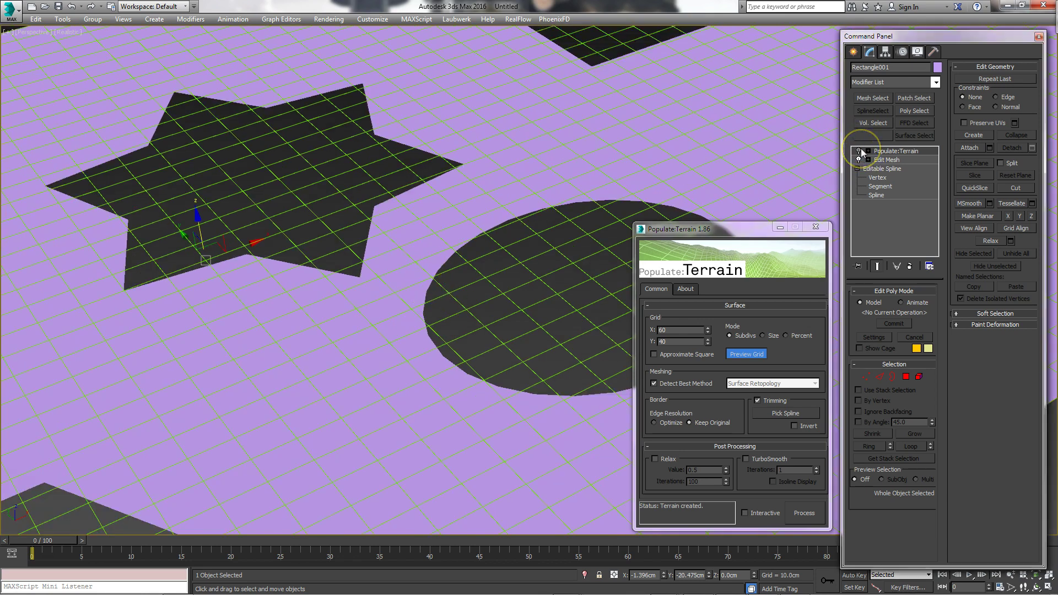
Reselect the terrain plane and close the Populate:Terrain window.
left_click(579, 284)
scroll(472, 163, "up", 2)
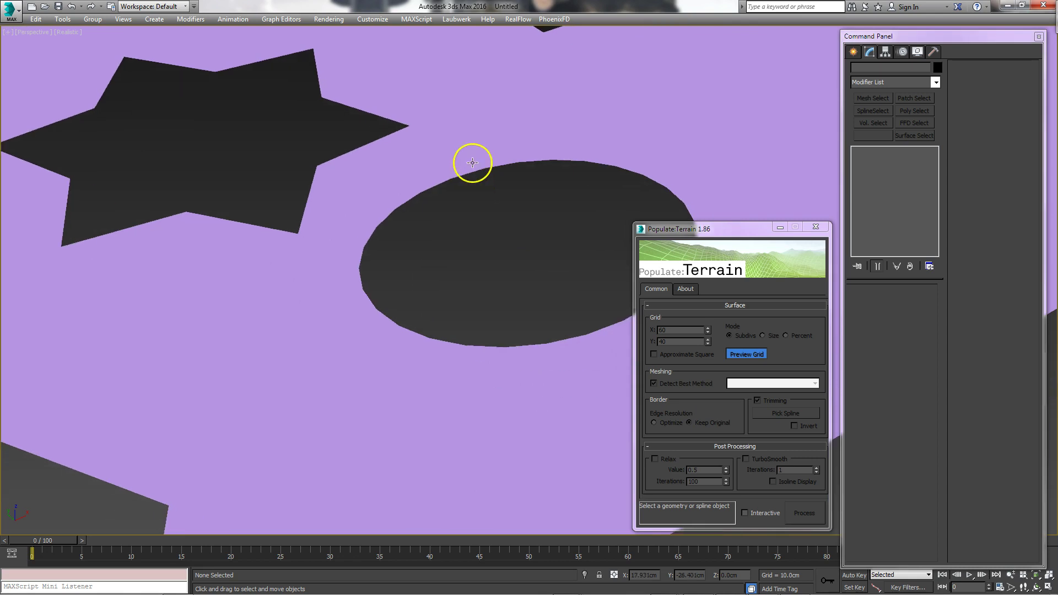
left_click(472, 162)
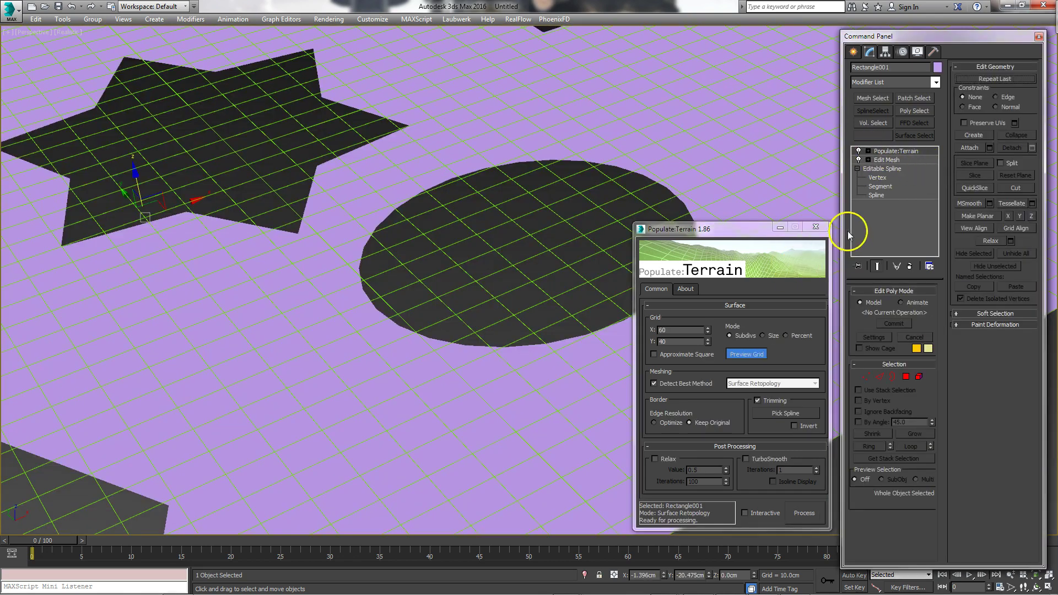
left_click(817, 228)
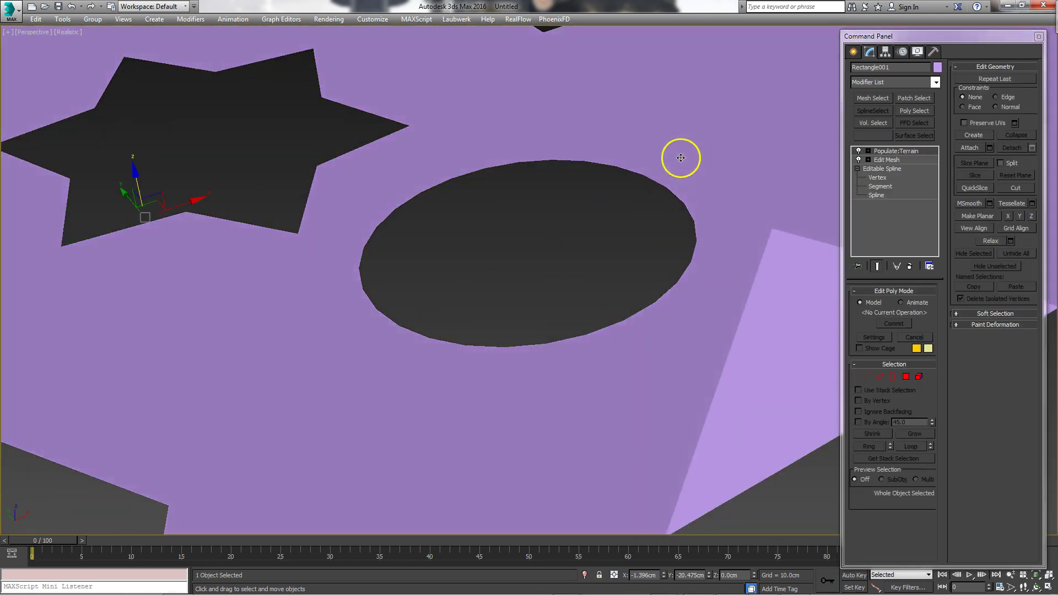
Switch to wireframe and turn off Edges Only so the plane's hidden diagonal edges show.
key("F3")
scroll(427, 209, "down", 5)
scroll(477, 190, "up", 5)
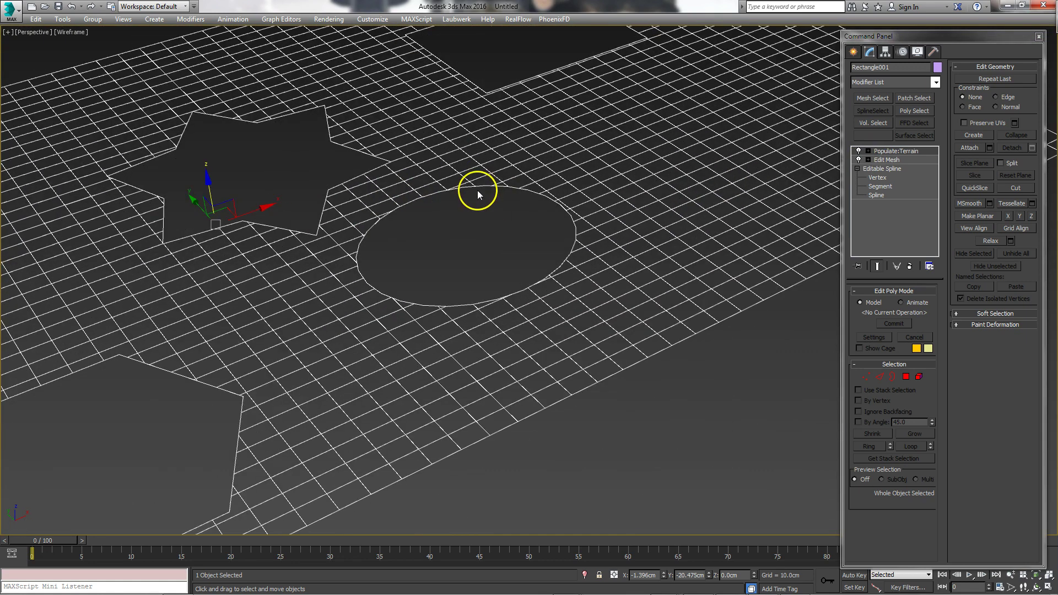
left_click(918, 51)
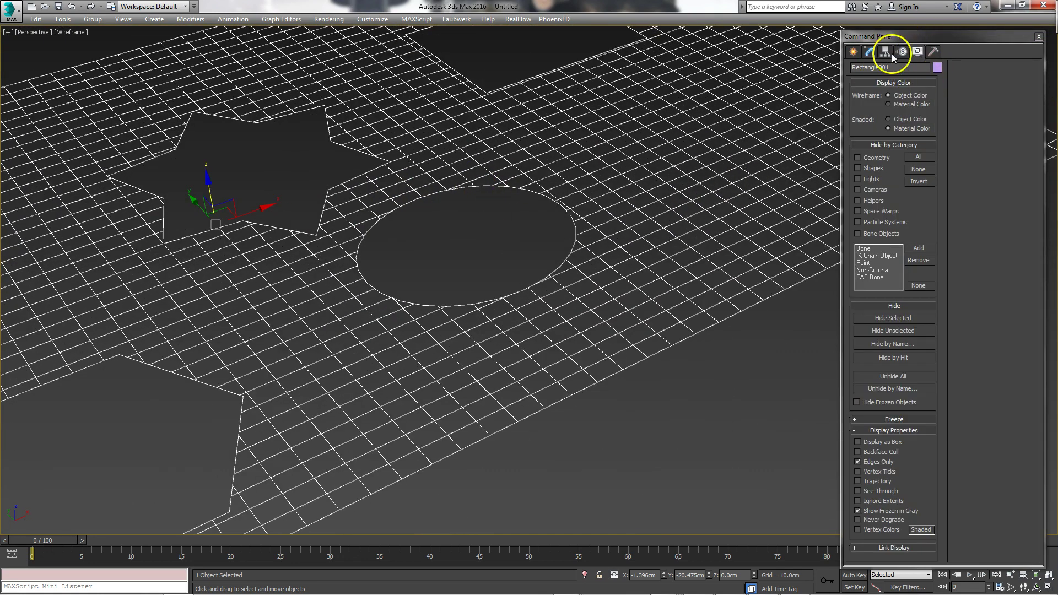
left_click(880, 462)
Toggle the Populate:Terrain modifier off and on twice to compare the meshes.
left_click(876, 53)
left_click(859, 150)
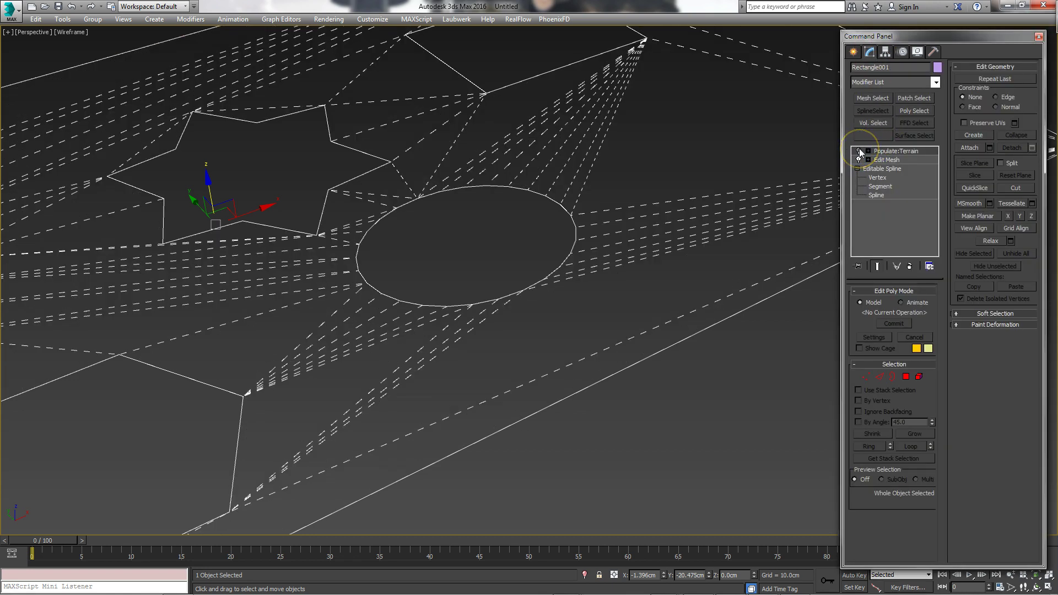
left_click(859, 151)
left_click(859, 150)
left_click(859, 151)
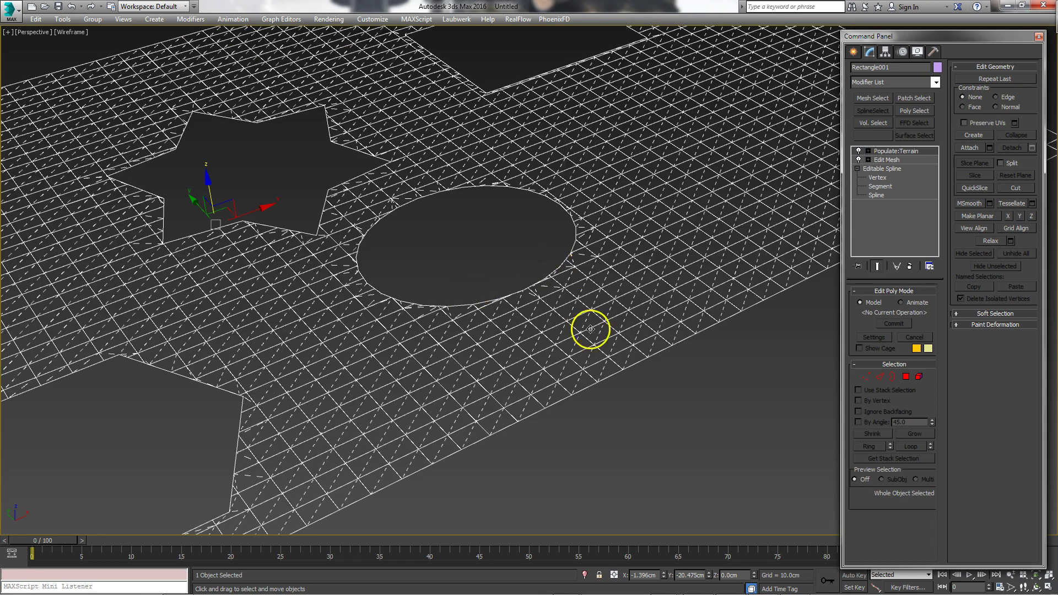
Deselect and reselect the perforated plane while zooming in to inspect its edges.
scroll(590, 329, "down", 5)
scroll(562, 296, "down", 2)
left_click(416, 333)
scroll(352, 329, "down", 2)
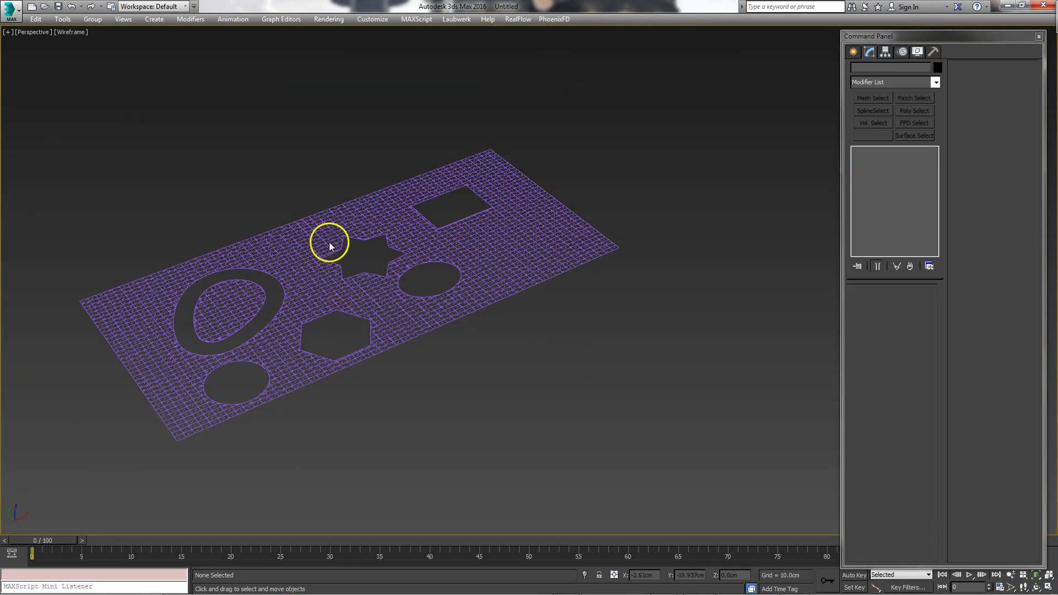
scroll(329, 242, "up", 2)
scroll(236, 263, "up", 5)
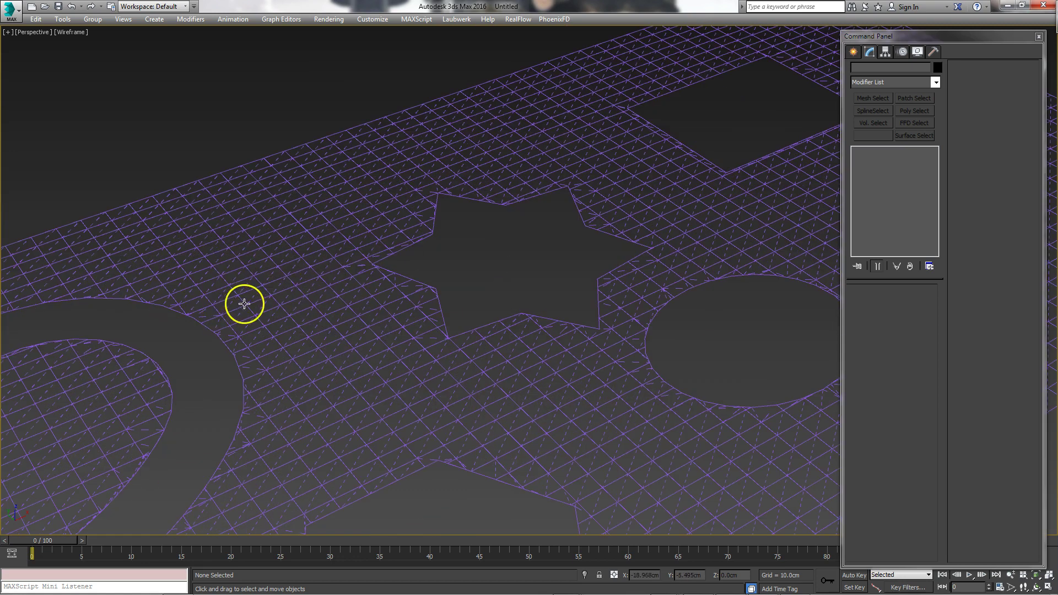
scroll(245, 303, "down", 5)
left_click(433, 232)
Return the viewport to realistic shading, deselect the plane and tilt the view slightly.
key("F3")
left_click(351, 164)
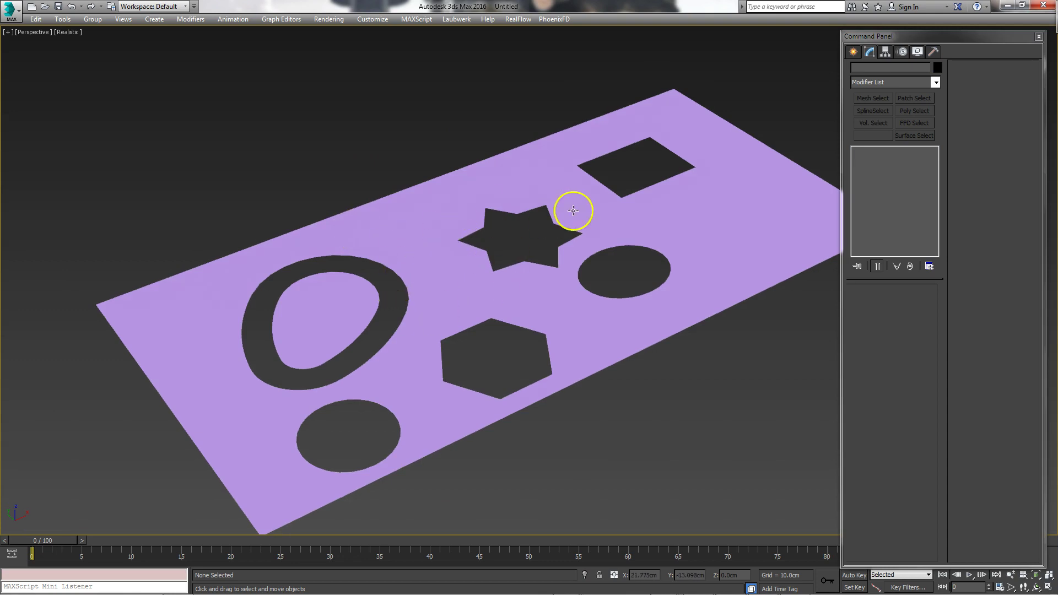
mouse_move(545, 253)
middle_mouse_down("alt")
mouse_move(539, 232)
mouse_move(495, 226)
mouse_move(437, 249)
middle_mouse_up("alt")
scroll(369, 202, "down", 5)
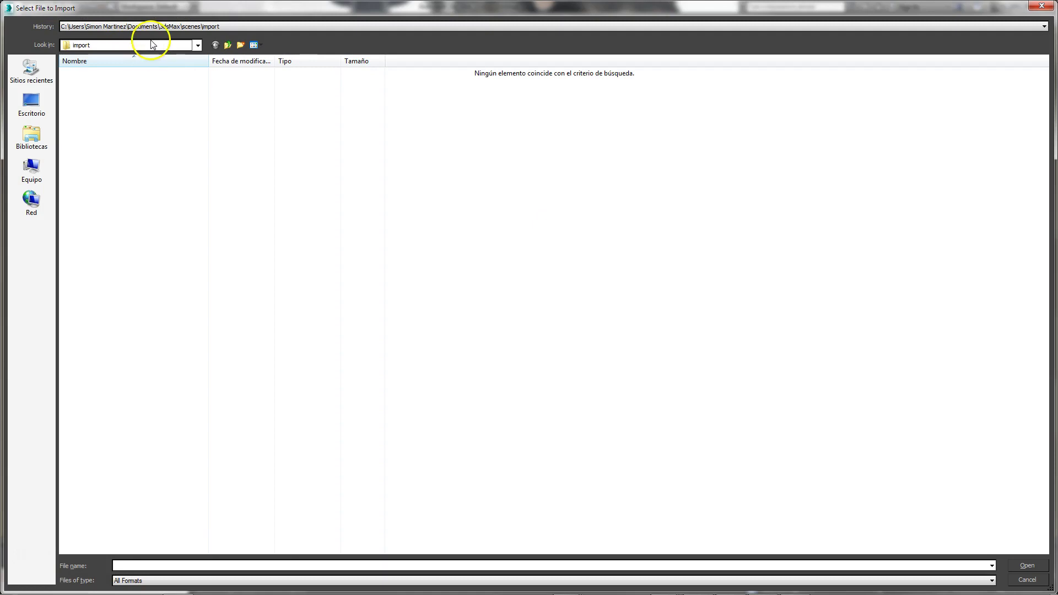
Import Terreno Demo.dwg from the planos de chile folder with incoming units set to Meters.
left_click(165, 26)
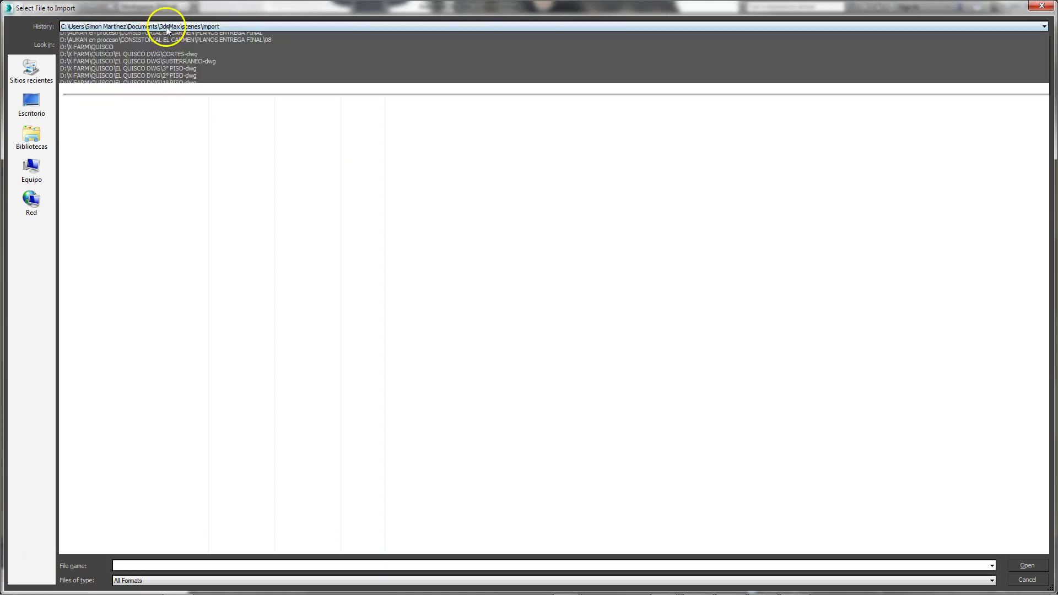
left_click(161, 34)
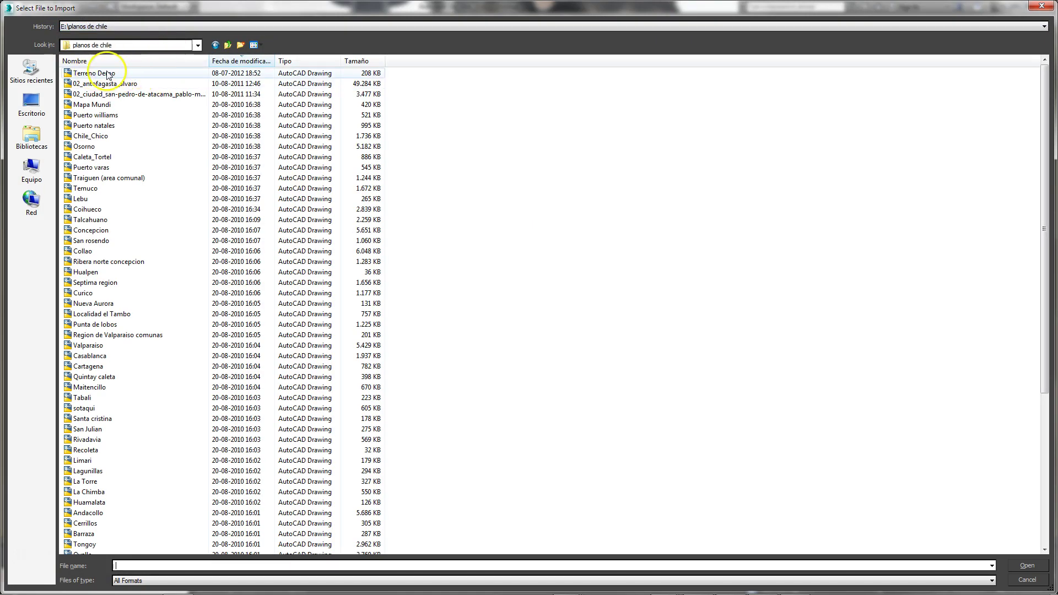
double_click(95, 75)
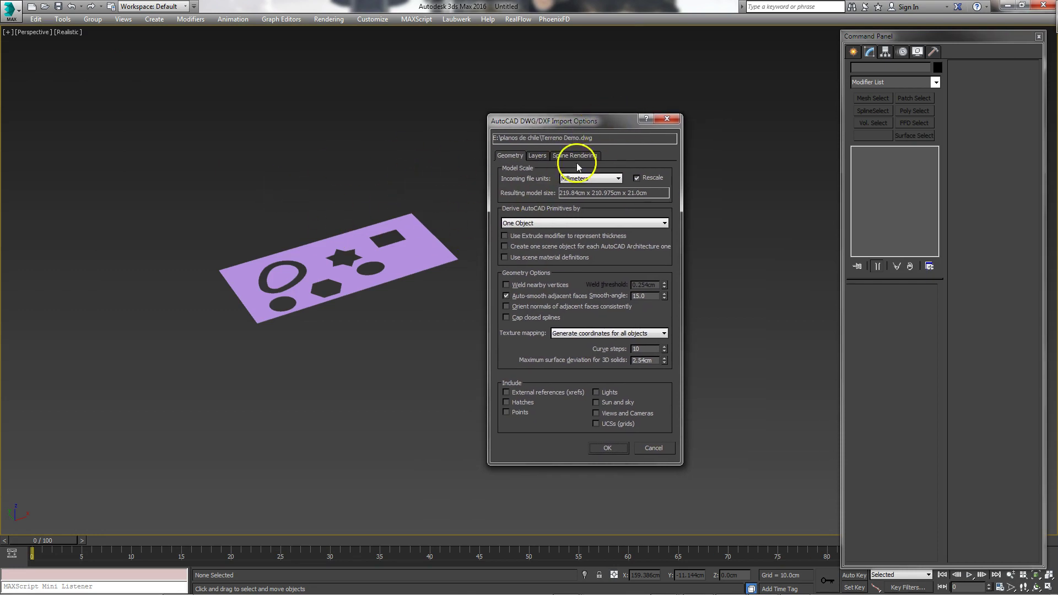
left_click(603, 178)
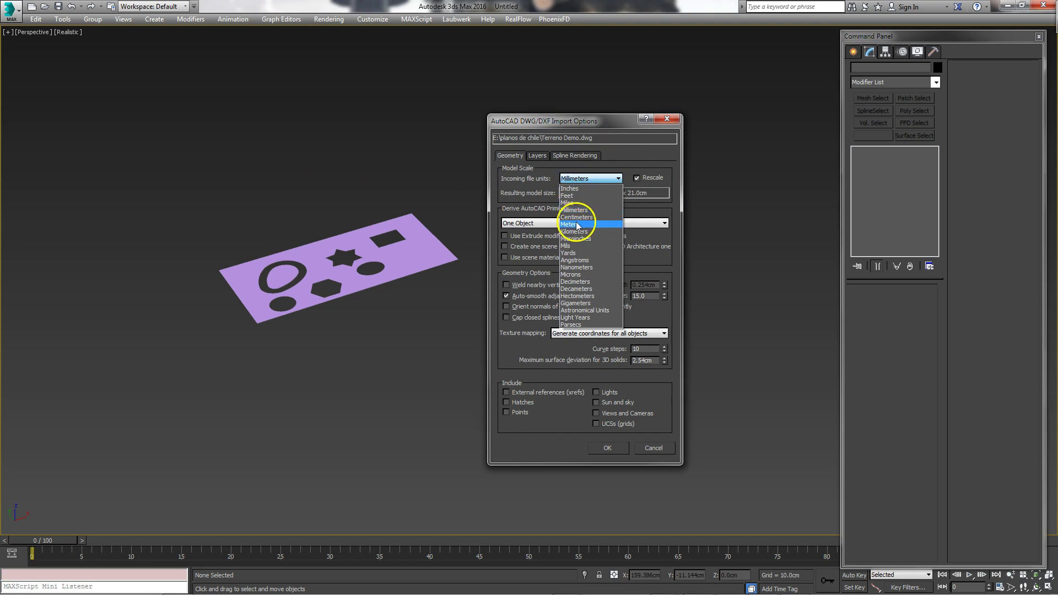
left_click(573, 224)
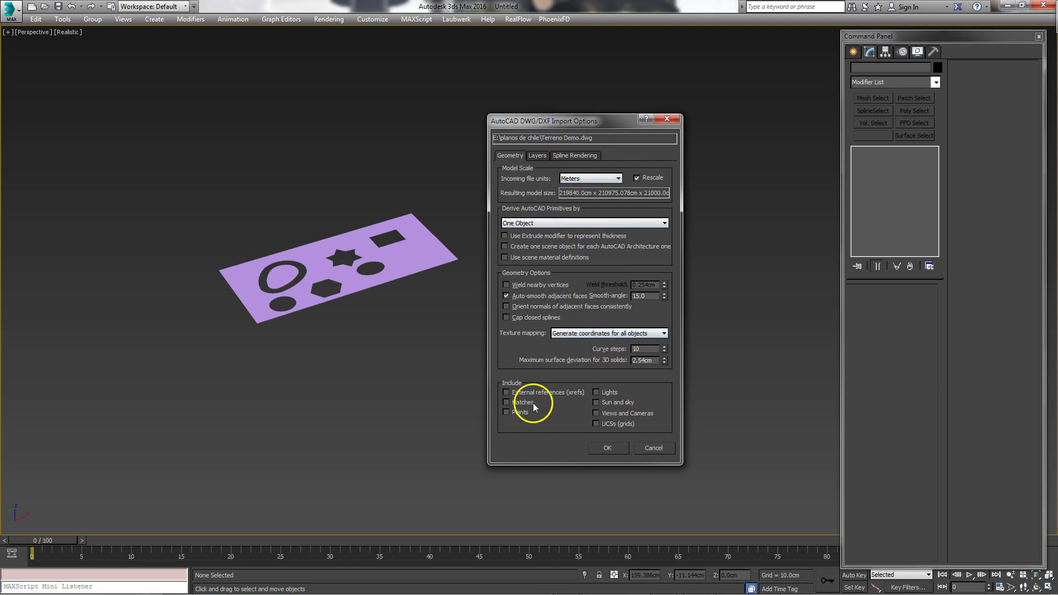
left_click(609, 448)
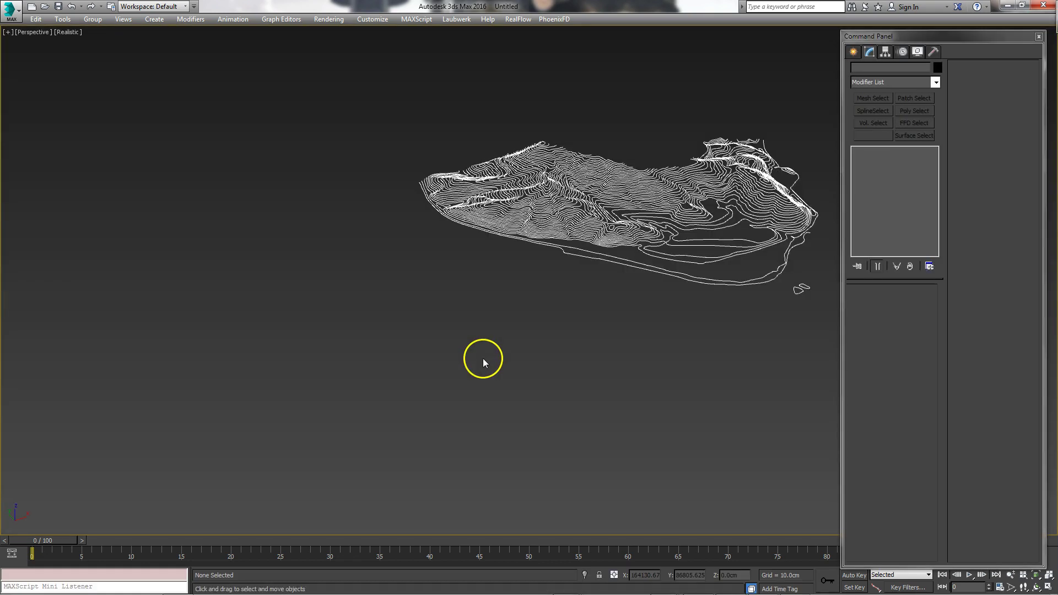
Select the imported terrain contours and orbit to an overhead perspective view of them.
left_click(551, 197)
key("f")
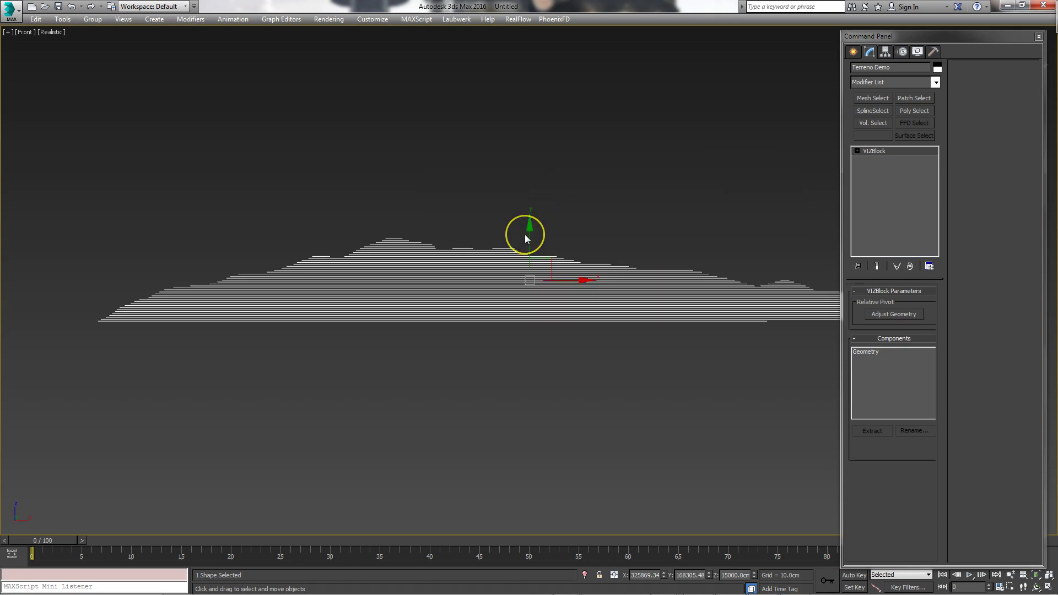
key("p")
mouse_move(525, 233)
middle_mouse_down("alt")
mouse_move(518, 286)
mouse_move(520, 236)
middle_mouse_up("alt")
scroll(514, 297, "up", 2)
scroll(514, 297, "up", 2)
scroll(514, 298, "down", 6)
middle_click_drag(514, 298, 562, 266, "alt")
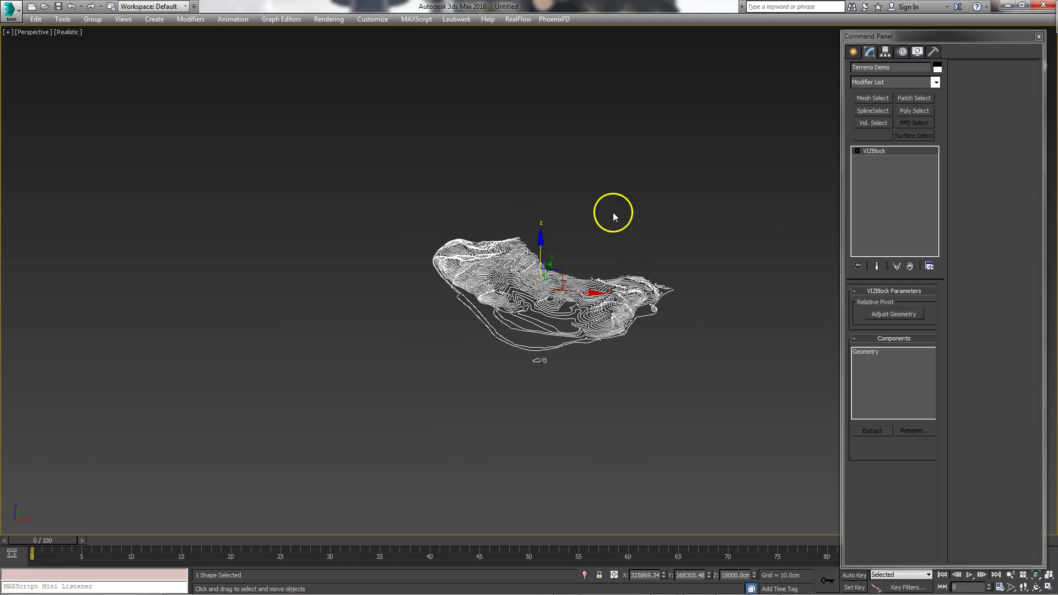
Zero the contours' absolute X, Y and Z with Move Transform Type-In, then zoom onto them.
key("F12")
left_click_drag(776, 212, 552, 146)
right_click(572, 174)
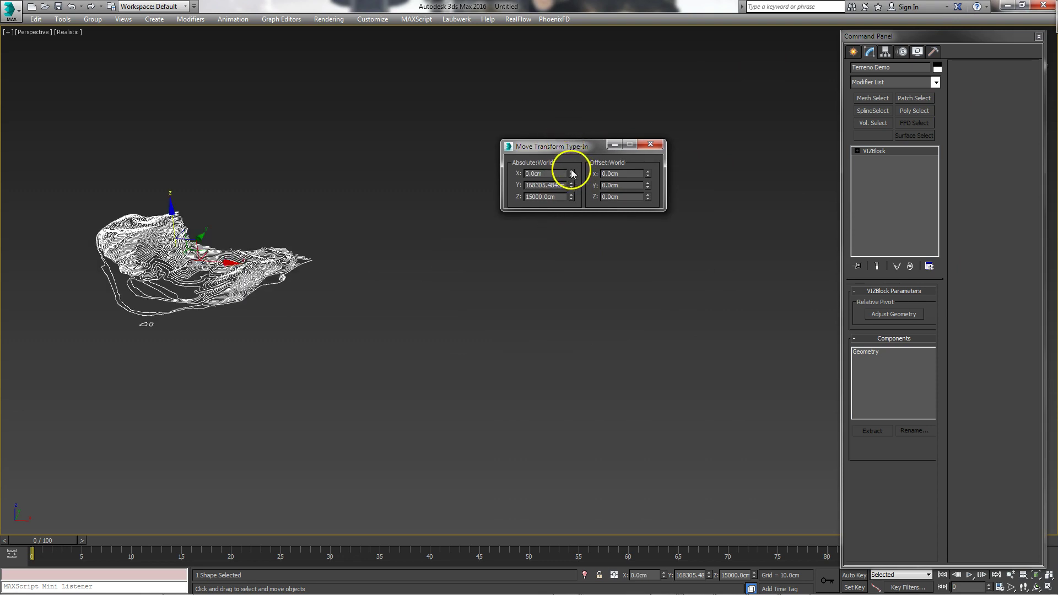
right_click(572, 196)
left_click(651, 144)
key("z")
mouse_move(473, 208)
middle_mouse_down("alt")
mouse_move(523, 169)
mouse_move(564, 173)
mouse_move(479, 170)
middle_mouse_up("alt")
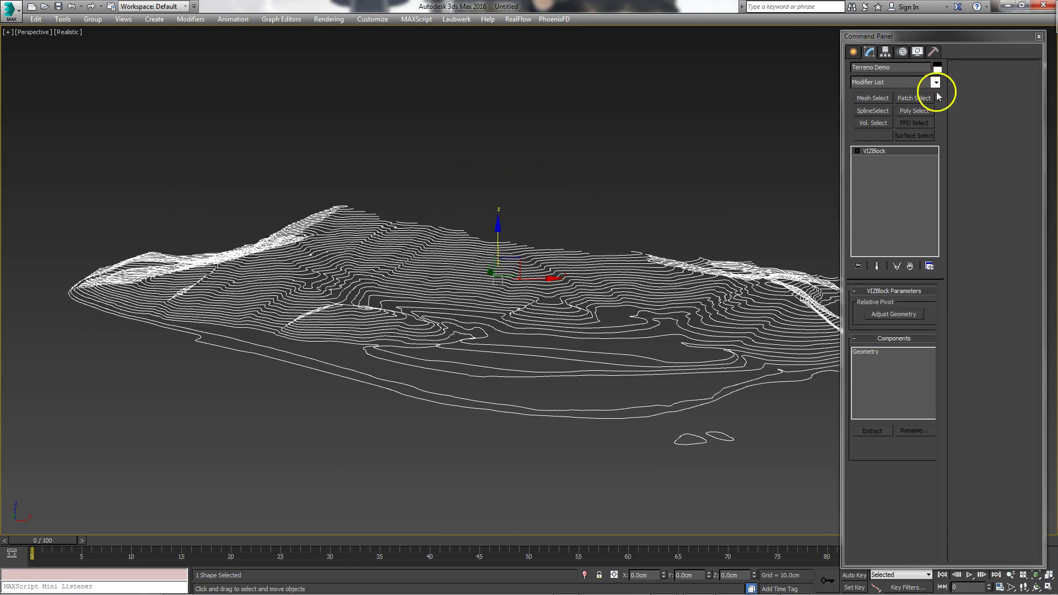
Switch the Create panel to Geometry and choose the Compound Objects category.
left_click(869, 54)
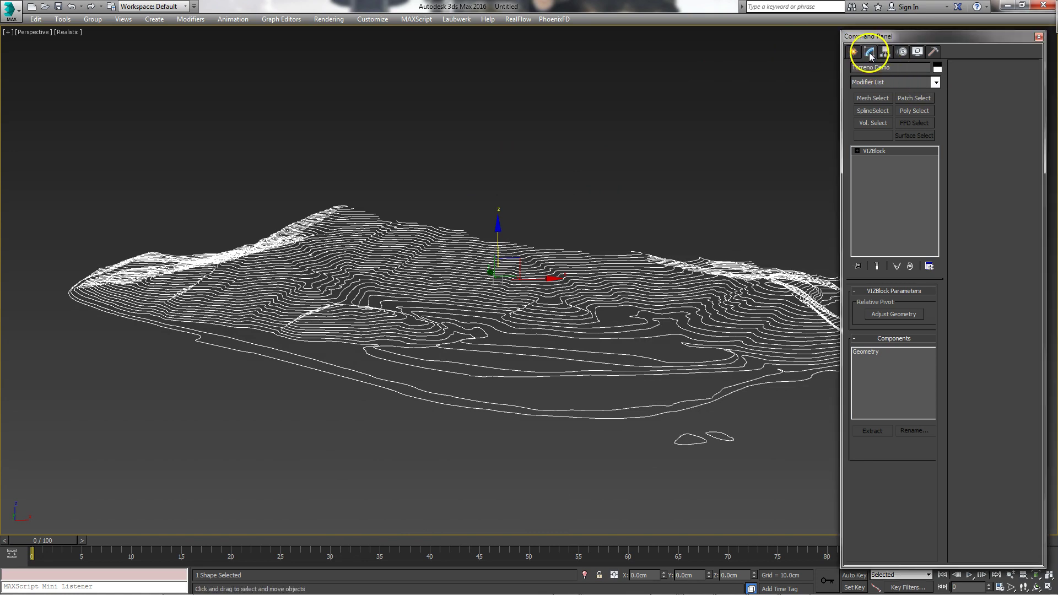
left_click(853, 52)
left_click(875, 70)
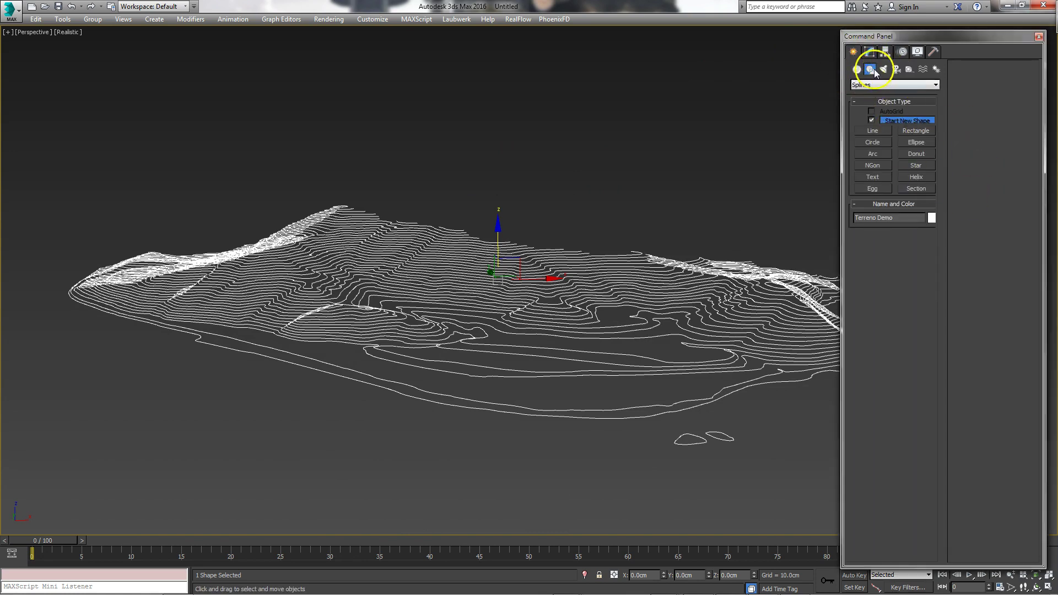
left_click(856, 70)
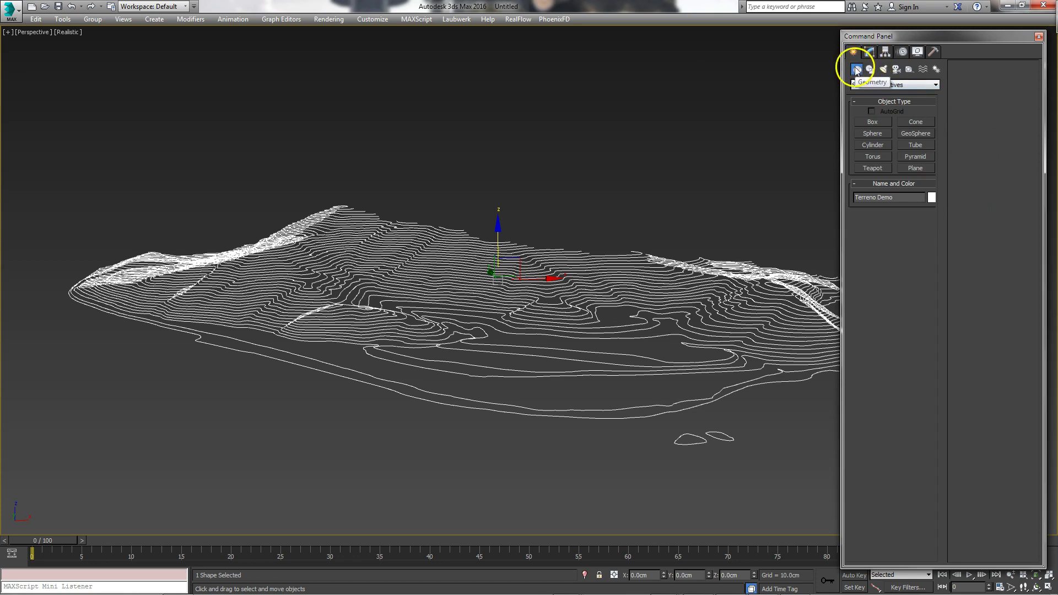
left_click(865, 86)
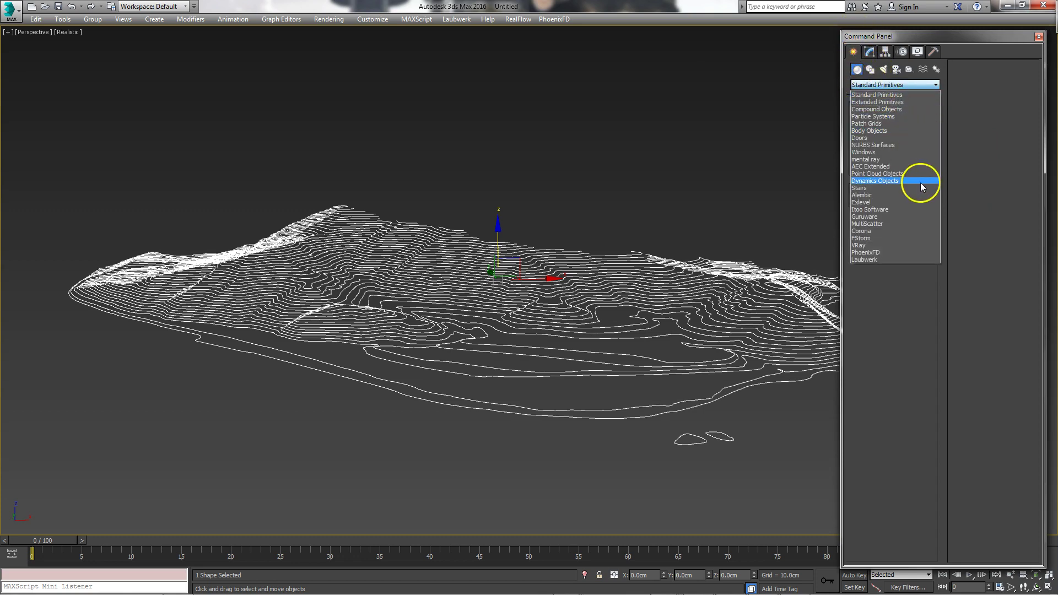
left_click(899, 110)
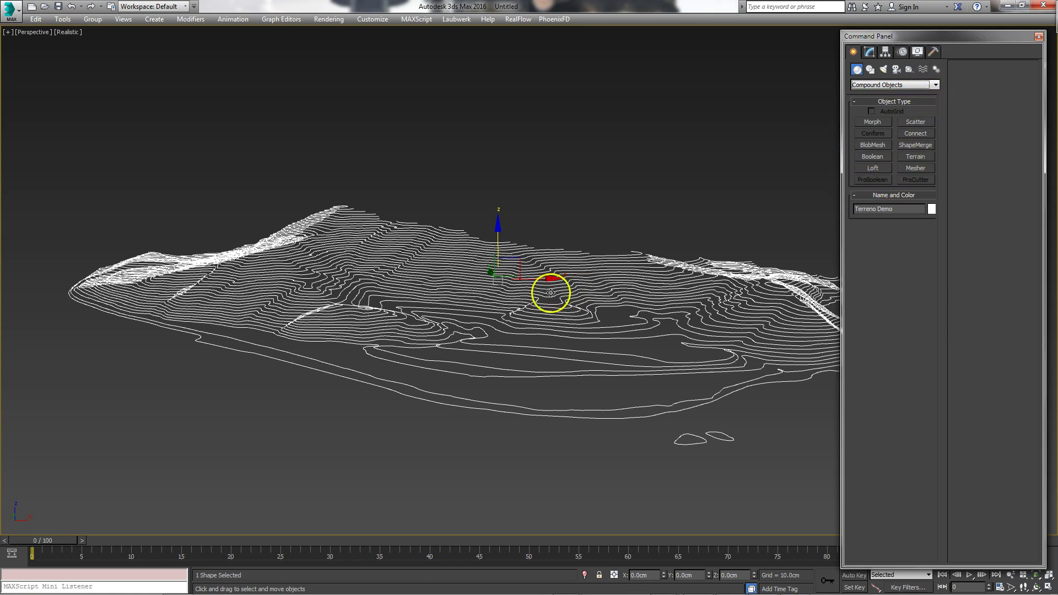
mouse_move(728, 260)
middle_mouse_down()
mouse_move(589, 177)
mouse_move(506, 185)
middle_mouse_up()
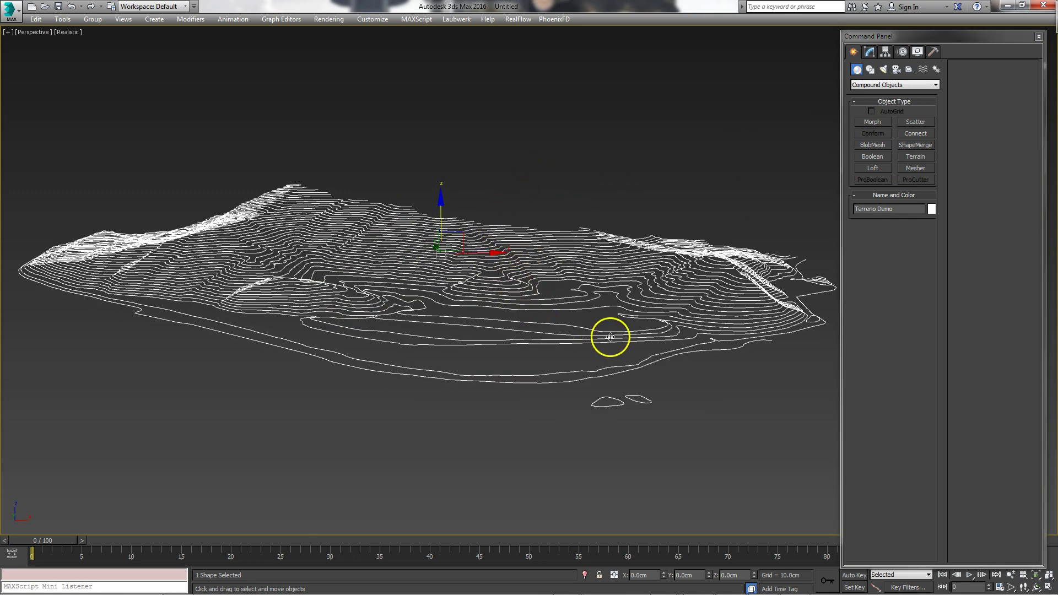
middle_click_drag(610, 335, 597, 331)
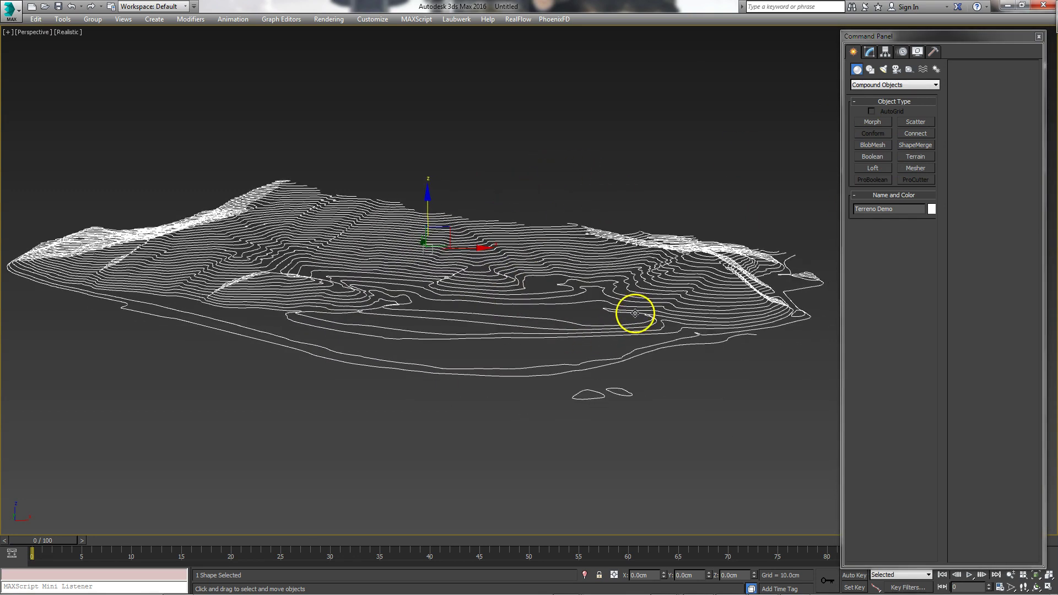
Create a Terrain compound from the Terreno Demo contours and look down on its surface.
left_click(915, 156)
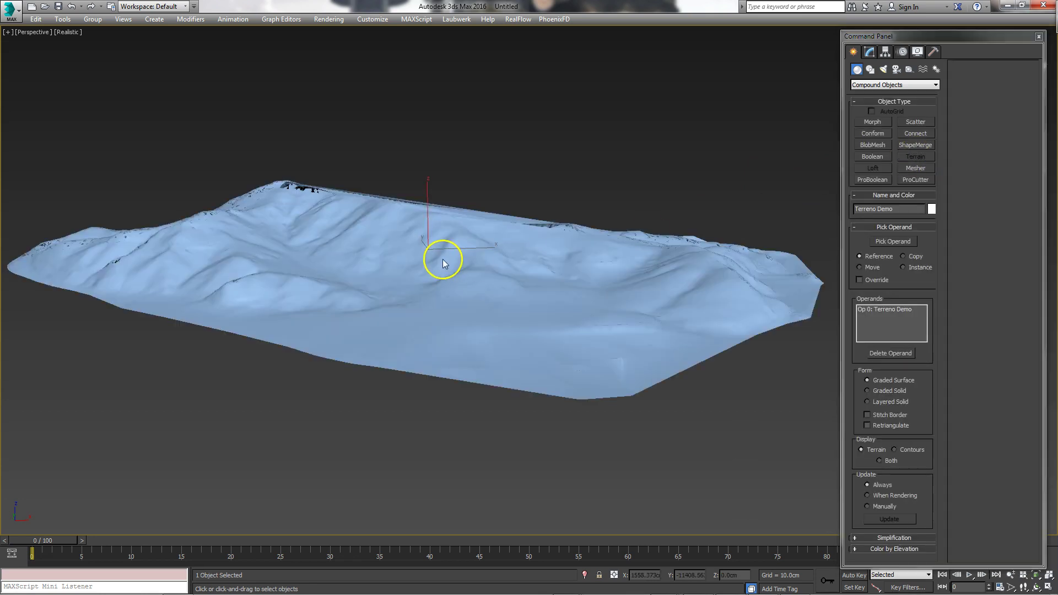
scroll(442, 259, "up", 2)
scroll(514, 221, "up", 3)
mouse_move(513, 220)
middle_mouse_down("alt")
mouse_move(468, 222)
mouse_move(466, 255)
mouse_move(478, 227)
mouse_move(497, 221)
mouse_move(550, 349)
mouse_move(558, 256)
mouse_move(585, 284)
mouse_move(584, 309)
mouse_move(614, 255)
mouse_move(430, 241)
middle_mouse_up("alt")
scroll(467, 255, "up", 4)
scroll(466, 256, "down", 4)
Inspect the terrain up close in wireframe, then show Terrain001's parameters in the Modify panel.
key("F3")
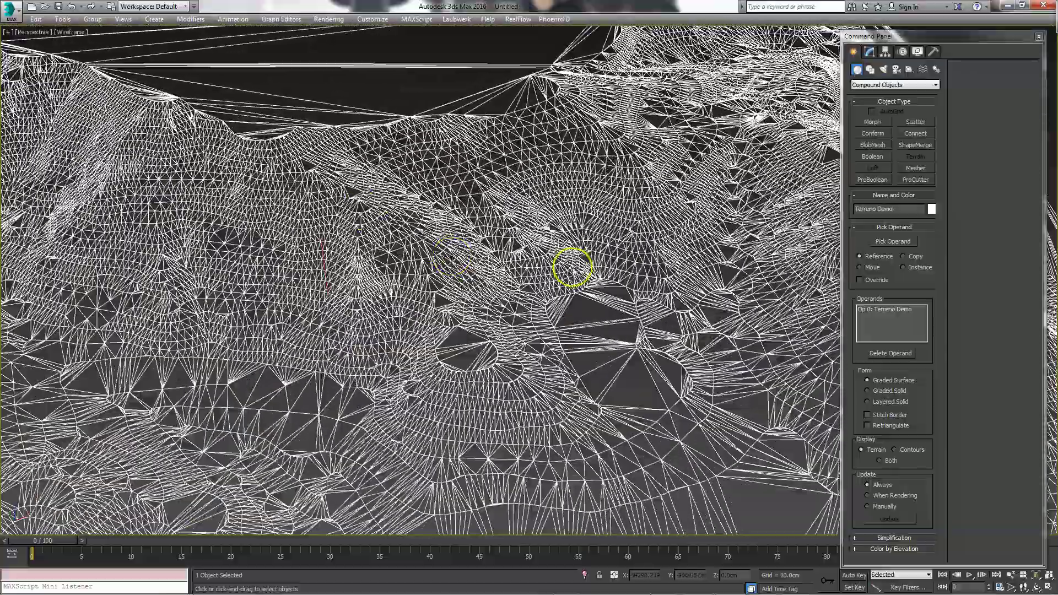
scroll(489, 236, "up", 2)
scroll(450, 331, "up", 3)
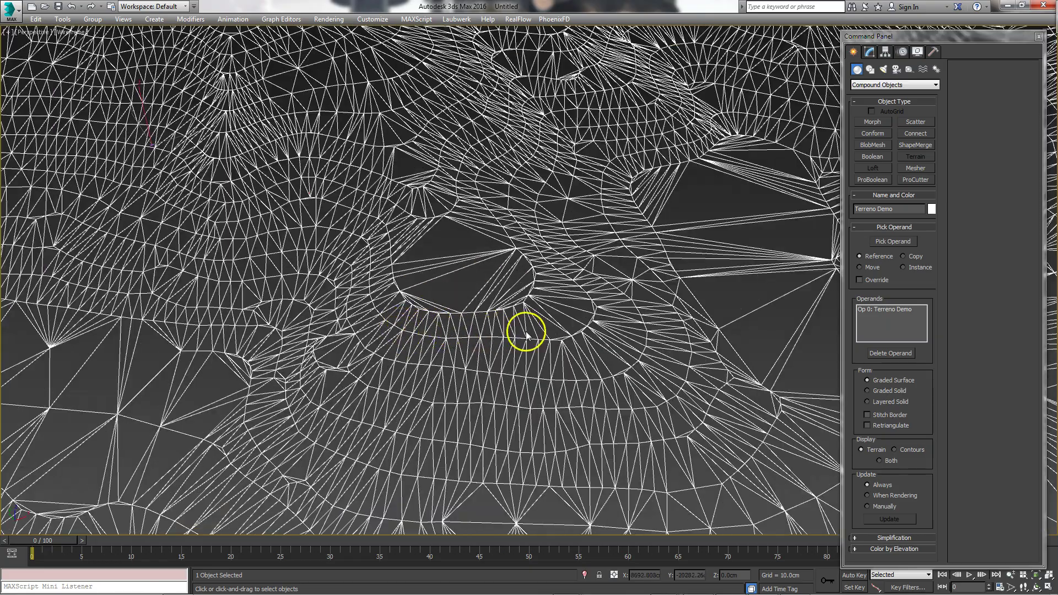
mouse_move(509, 339)
middle_mouse_down("alt")
mouse_move(538, 307)
mouse_move(383, 230)
mouse_move(394, 285)
mouse_move(399, 237)
mouse_move(350, 238)
mouse_move(458, 241)
mouse_move(718, 182)
mouse_move(605, 300)
mouse_move(633, 307)
mouse_move(467, 297)
mouse_move(634, 259)
middle_mouse_up("alt")
mouse_move(541, 264)
middle_mouse_down("alt")
mouse_move(500, 350)
mouse_move(520, 259)
mouse_move(431, 331)
middle_mouse_up("alt")
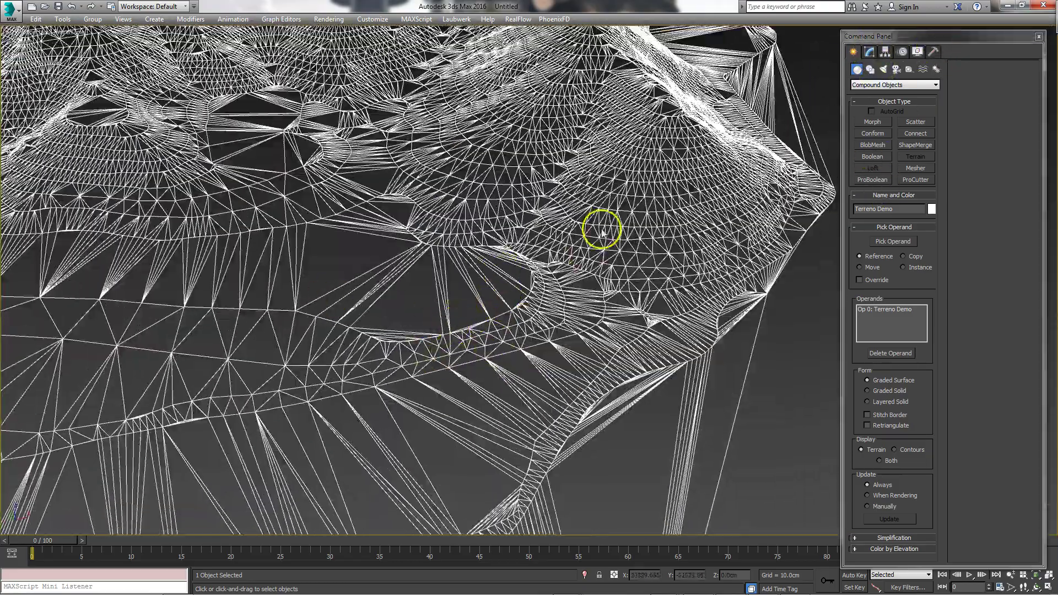
left_click(870, 52)
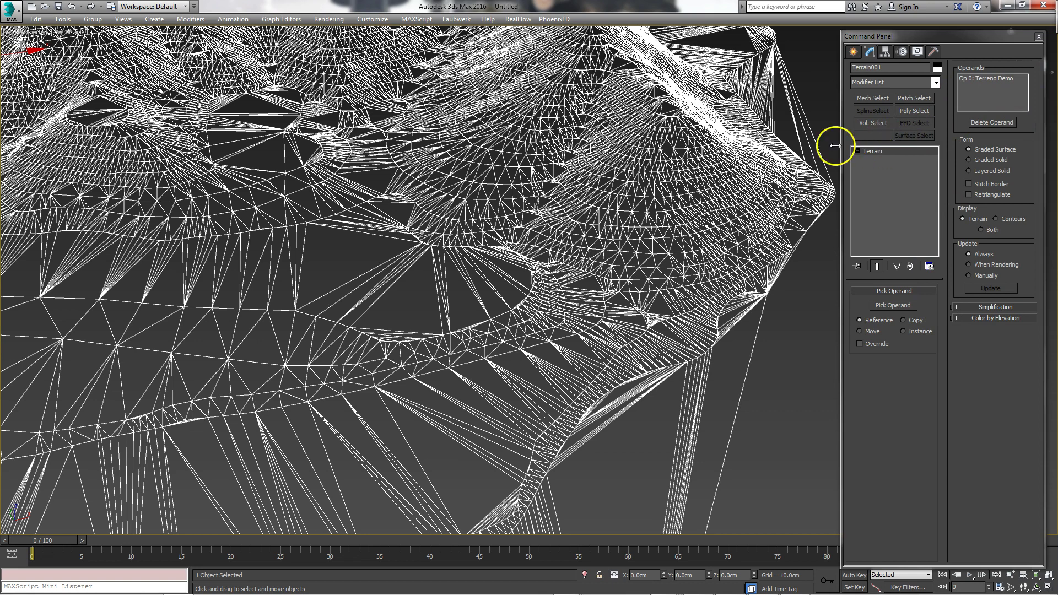
Choose Interpolate Points * 4 for Terrain001's Horizontal simplification and zoom out on the denser mesh.
left_click(997, 308)
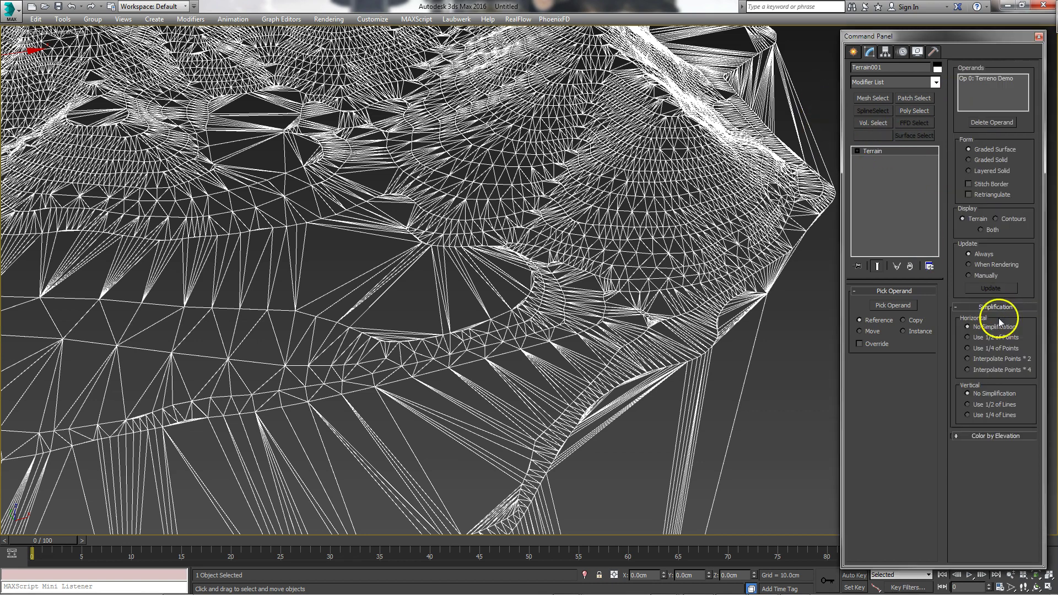
left_click(988, 369)
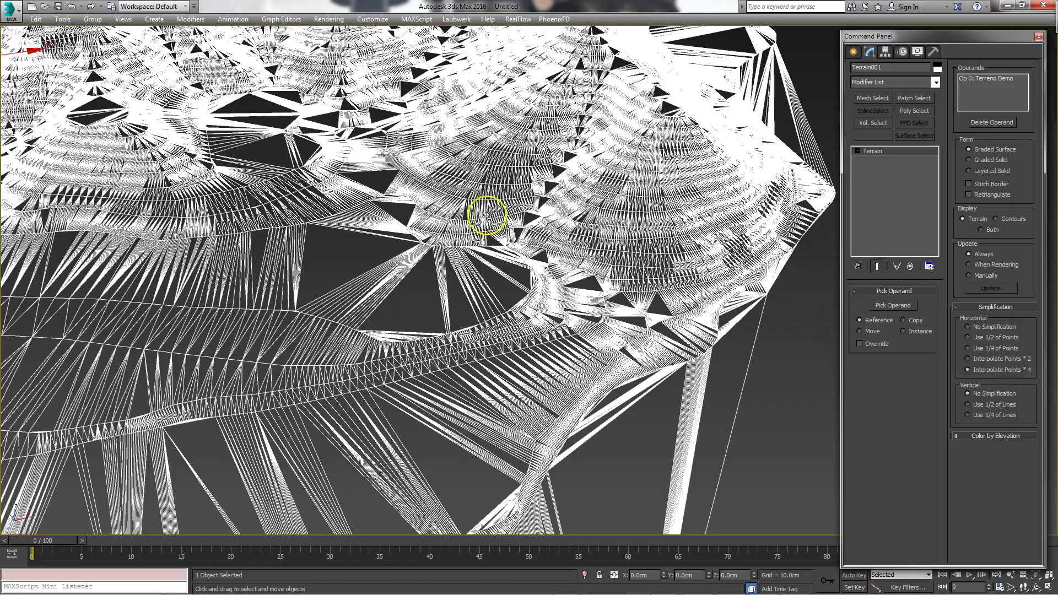
middle_click_drag(506, 222, 426, 159, "alt")
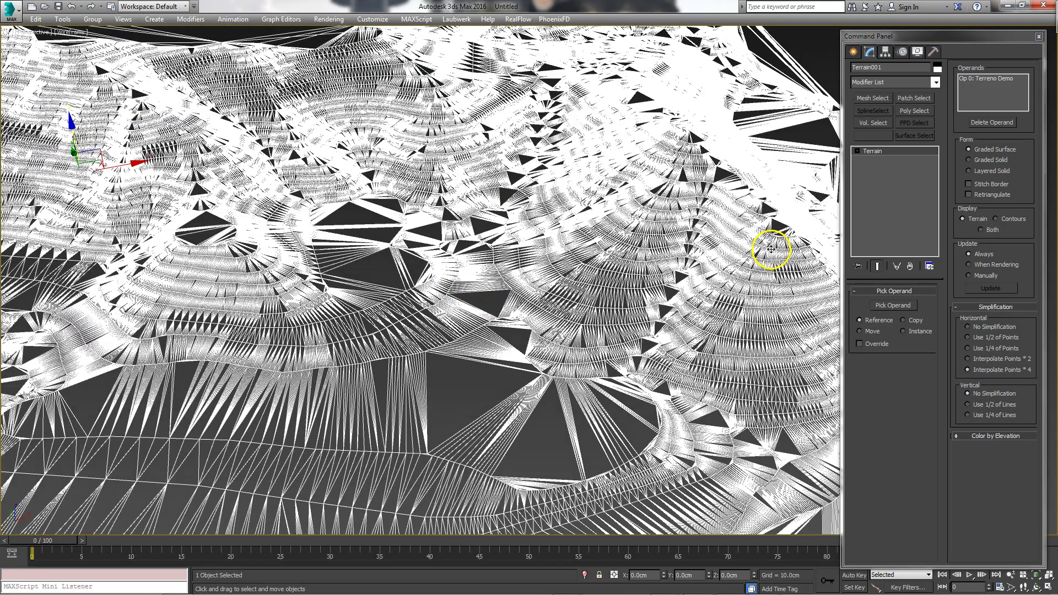
scroll(386, 314, "down", 2)
scroll(406, 299, "down", 2)
Deselect the terrain, show it shaded, and orbit to a lower angle on the ridge.
scroll(406, 300, "down", 4)
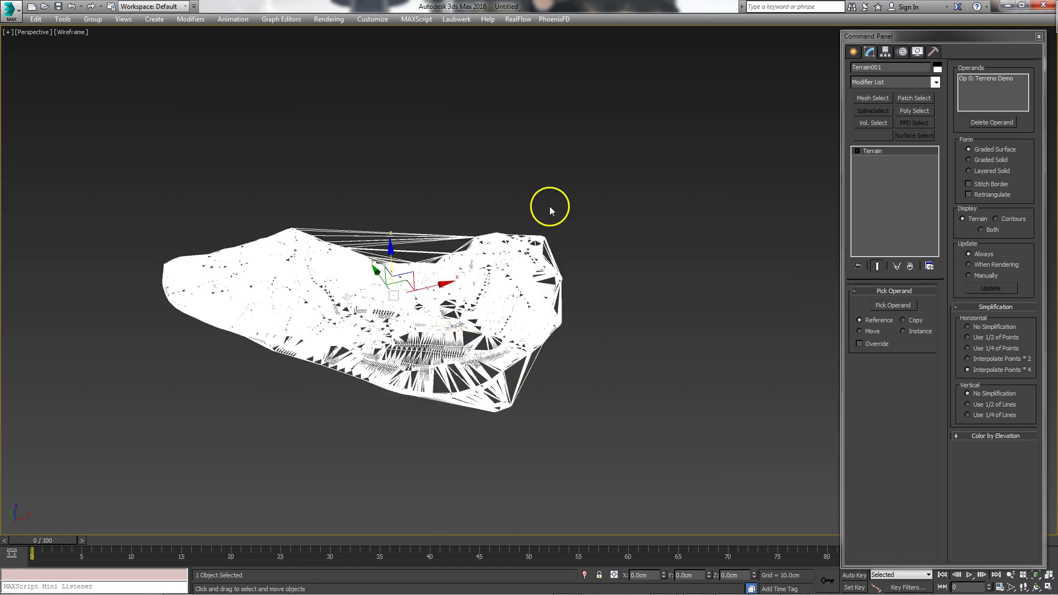
left_click(550, 208)
scroll(420, 260, "up", 6)
key("F3")
scroll(405, 303, "up", 2)
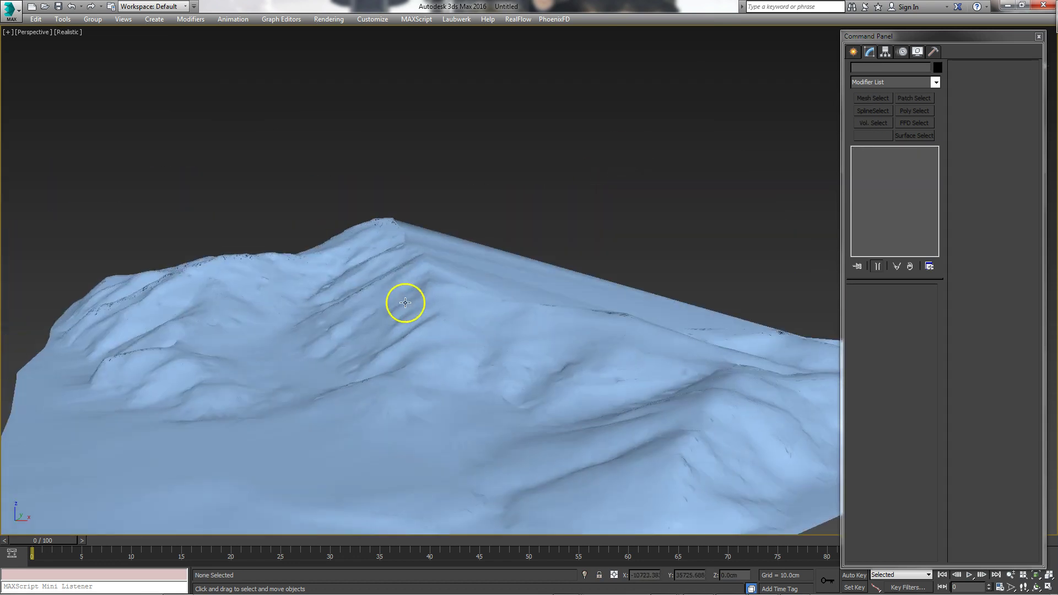
scroll(405, 303, "up", 2)
mouse_move(407, 345)
middle_mouse_down("alt")
mouse_move(386, 317)
mouse_move(439, 321)
mouse_move(463, 353)
middle_mouse_up("alt")
scroll(439, 321, "down", 2)
scroll(438, 321, "up", 3)
scroll(463, 352, "down", 6)
Reselect Terrain001 from an oblique view and bring up the Tools menu.
left_click(499, 234)
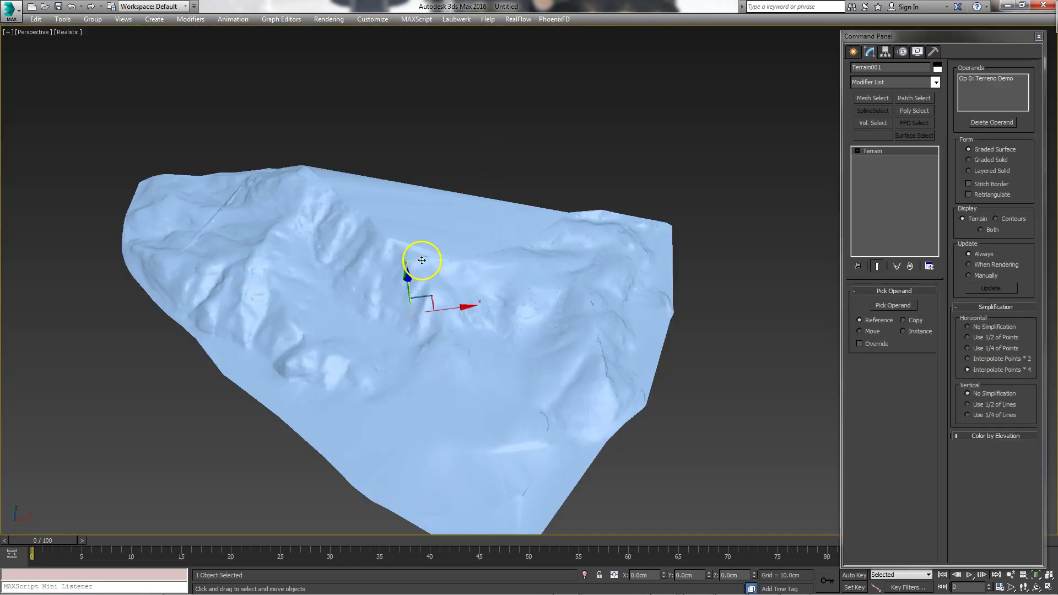
scroll(457, 259, "up", 2)
mouse_move(537, 274)
middle_mouse_down("alt")
mouse_move(558, 272)
mouse_move(518, 296)
mouse_move(540, 246)
middle_mouse_up("alt")
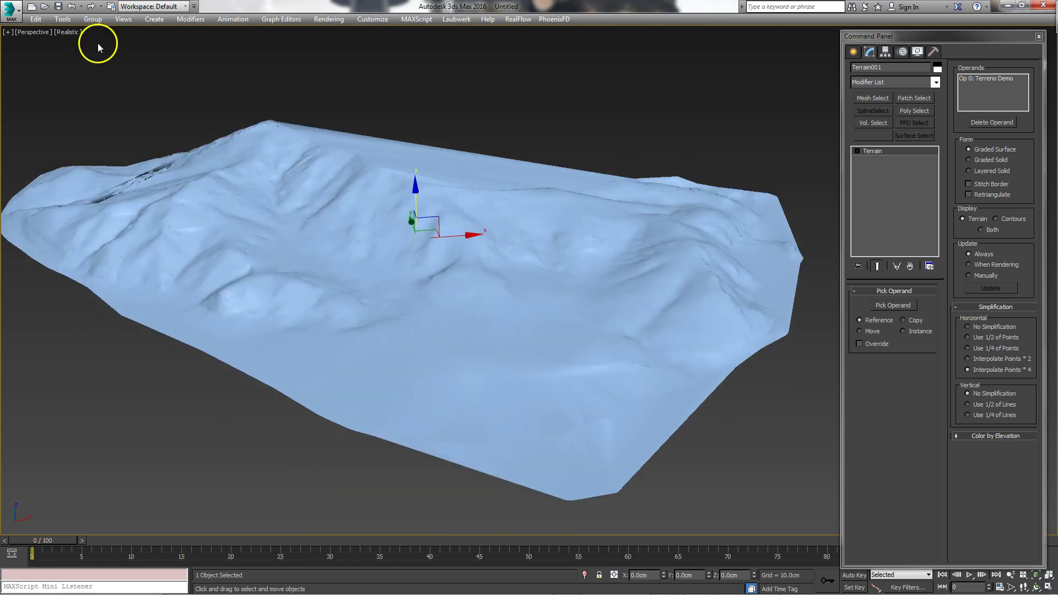
left_click(64, 20)
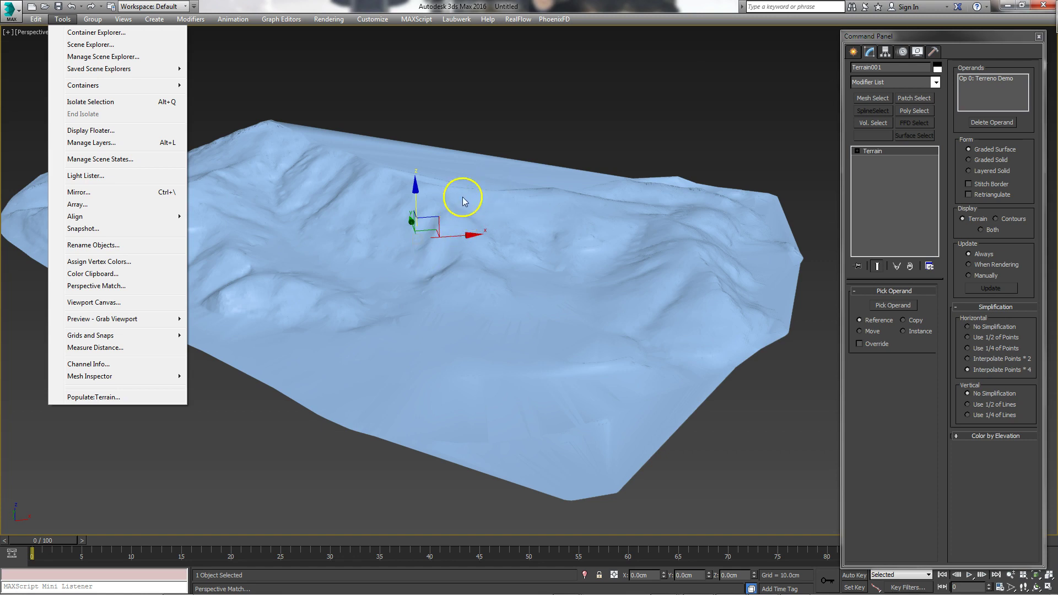
Launch Populate:Terrain on Terrain001, preview its 60 × 40 grid, and move the dialog aside.
left_click(87, 397)
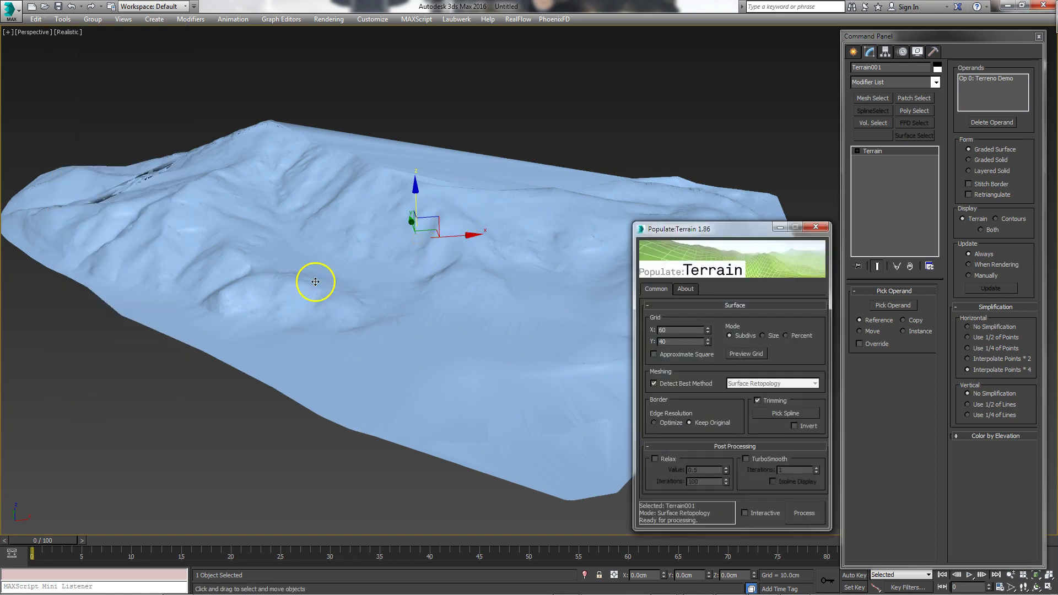
scroll(469, 242, "up", 2)
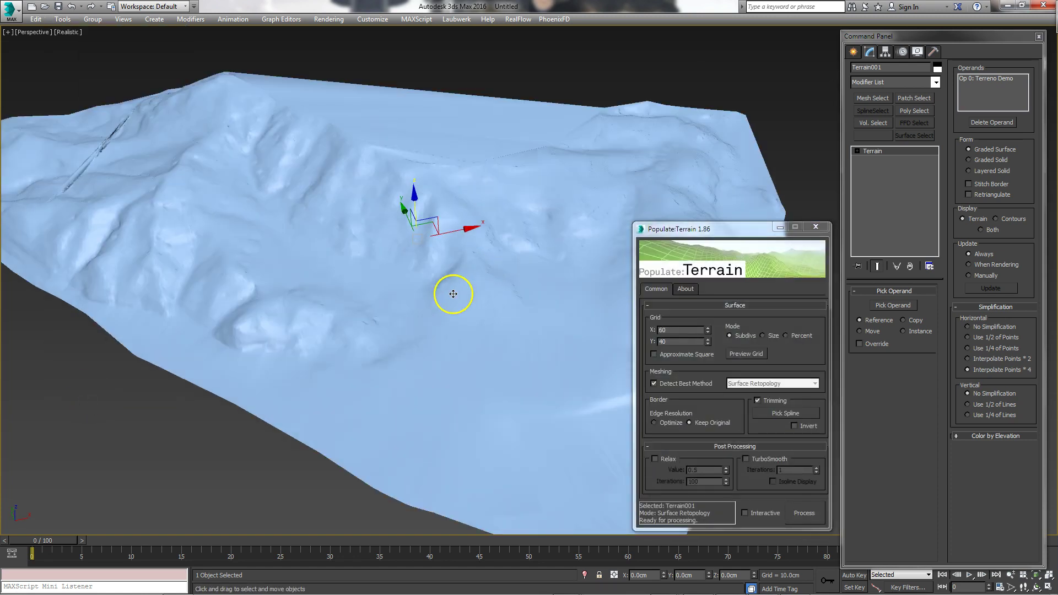
left_click(746, 354)
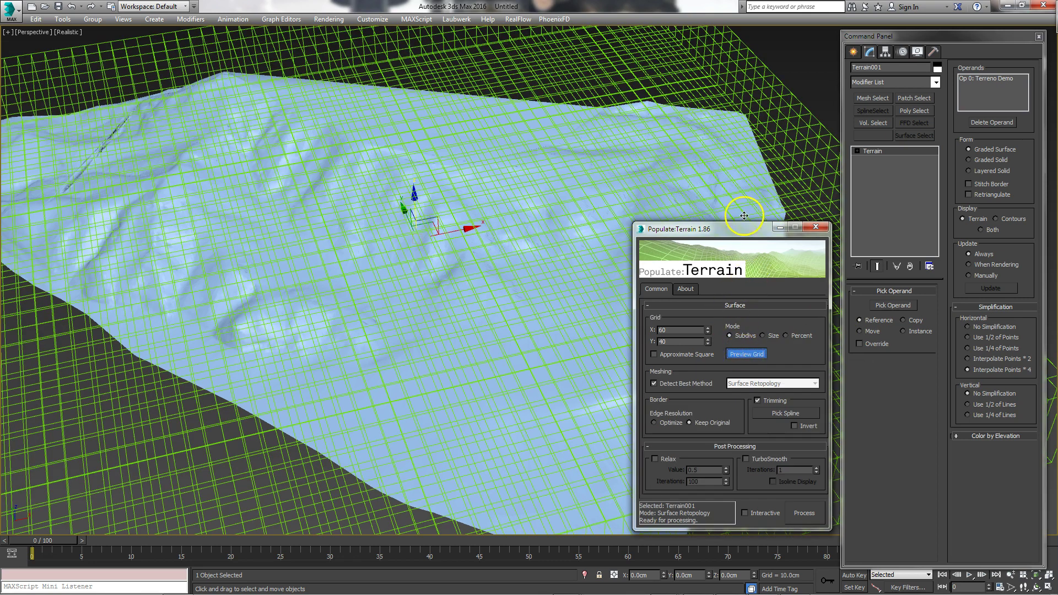
left_click_drag(744, 228, 750, 212)
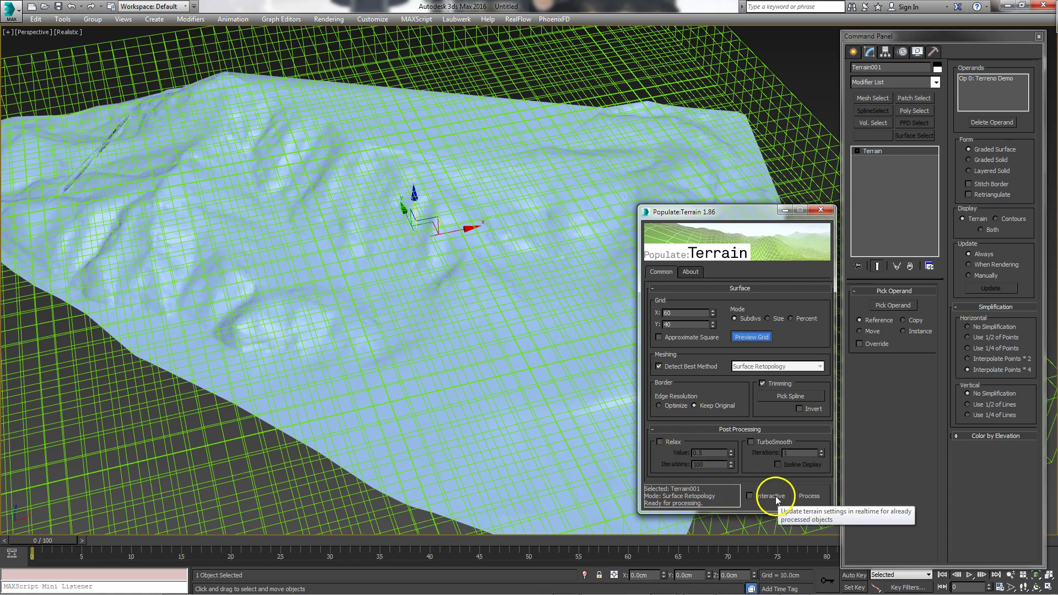
left_click_drag(687, 212, 735, 210)
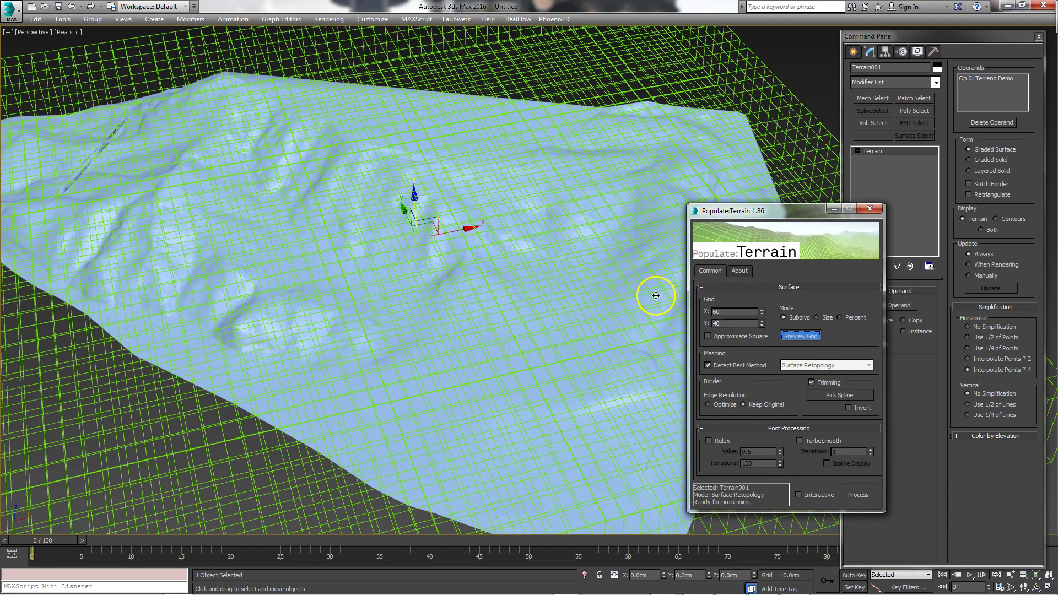
scroll(511, 238, "up", 2)
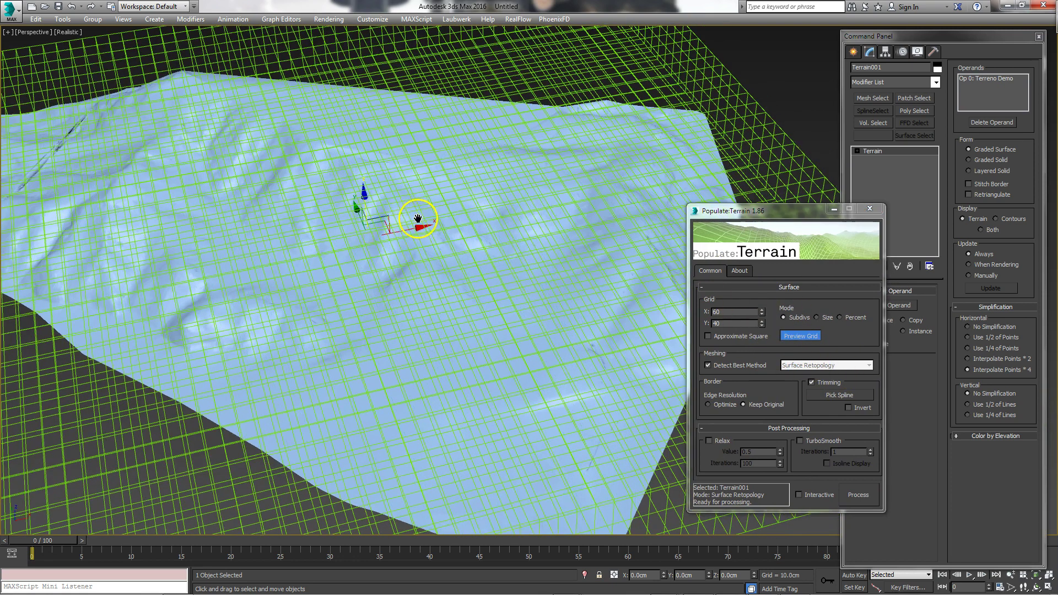
left_click_drag(747, 225, 726, 221)
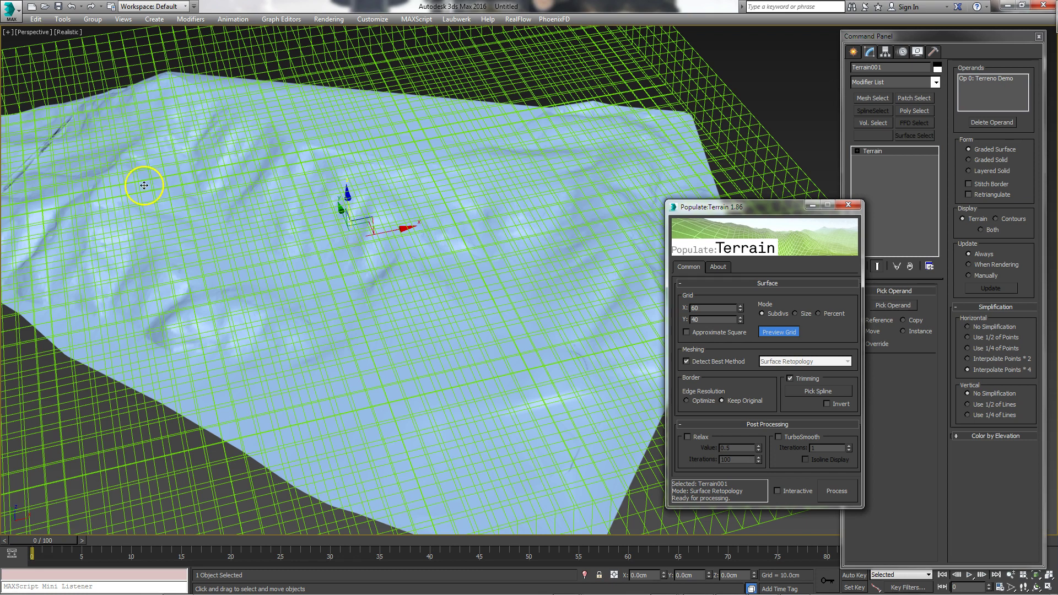
Orbit and zoom around the terrain to inspect the preview grid.
middle_click_drag(354, 232, 343, 109, "alt")
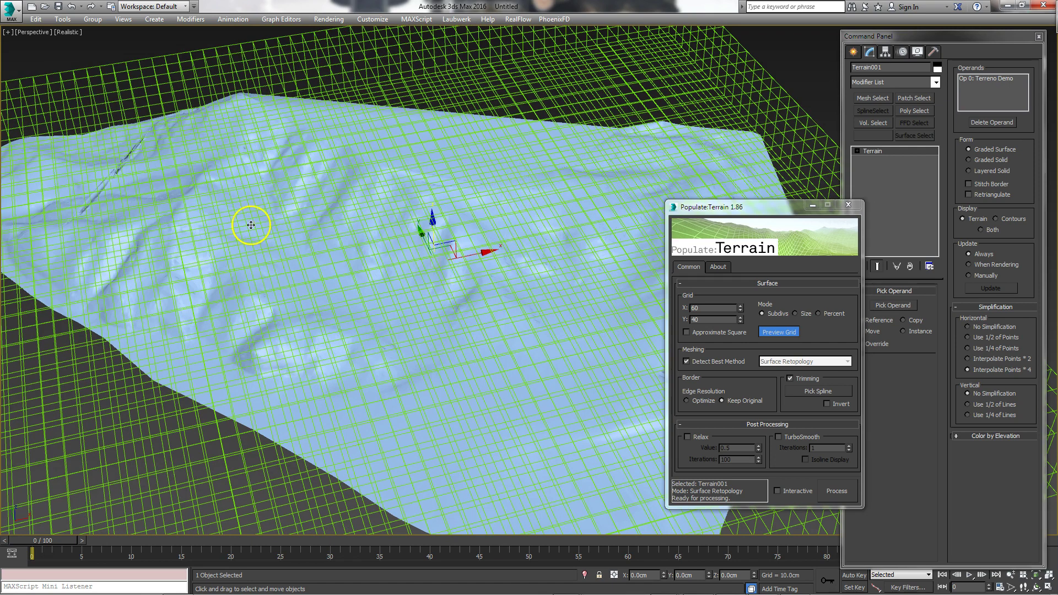
mouse_move(373, 201)
middle_mouse_down("alt")
mouse_move(392, 220)
mouse_move(424, 208)
mouse_move(425, 279)
middle_mouse_up("alt")
scroll(501, 312, "up", 2)
scroll(422, 259, "down", 2)
scroll(426, 269, "down", 1)
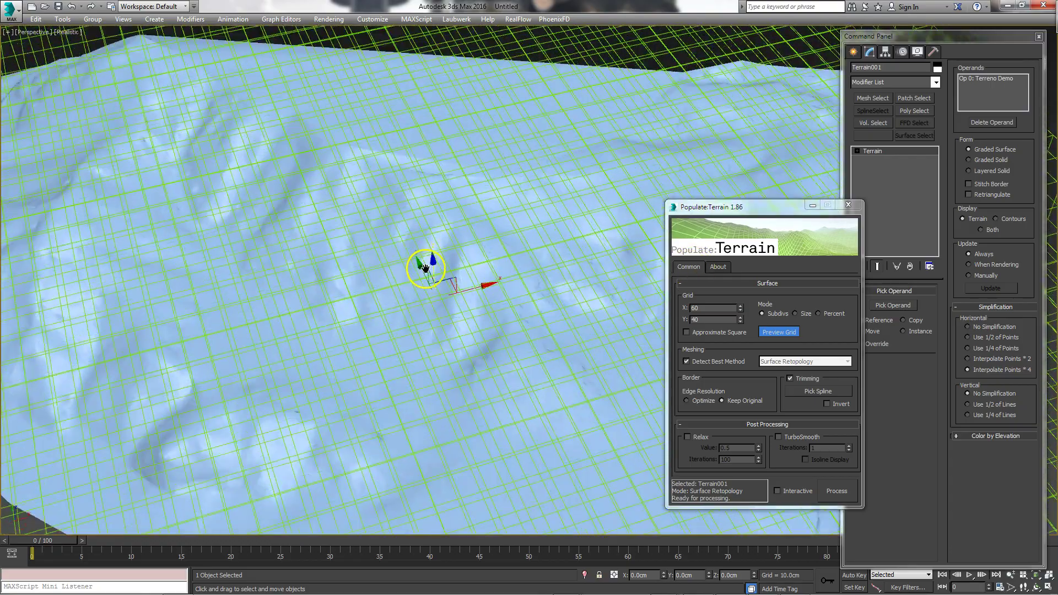
scroll(278, 199, "down", 1)
scroll(260, 205, "up", 1)
scroll(260, 205, "up", 1)
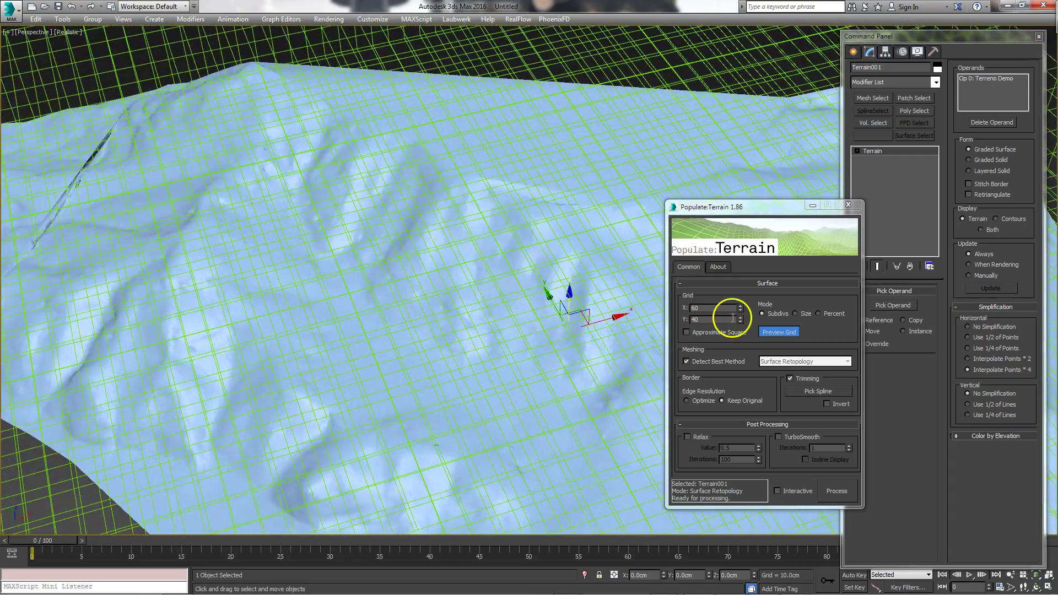
Set the Populate:Terrain grid to 200 × 150 subdivisions.
double_click(707, 310)
type("50")
key("Return")
type("200")
key("Return")
double_click(720, 320)
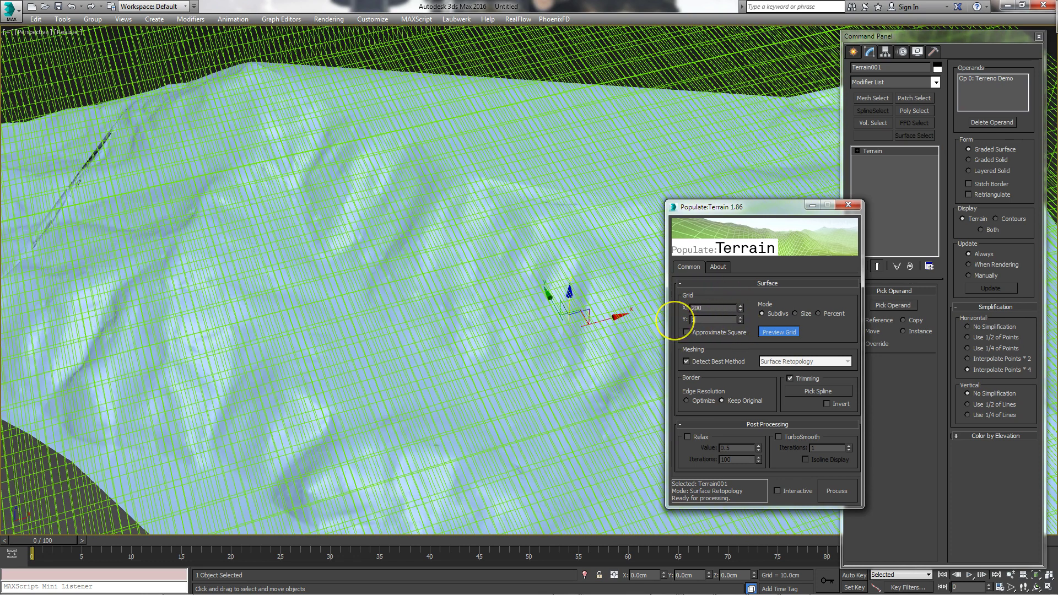
type("0")
key("Return")
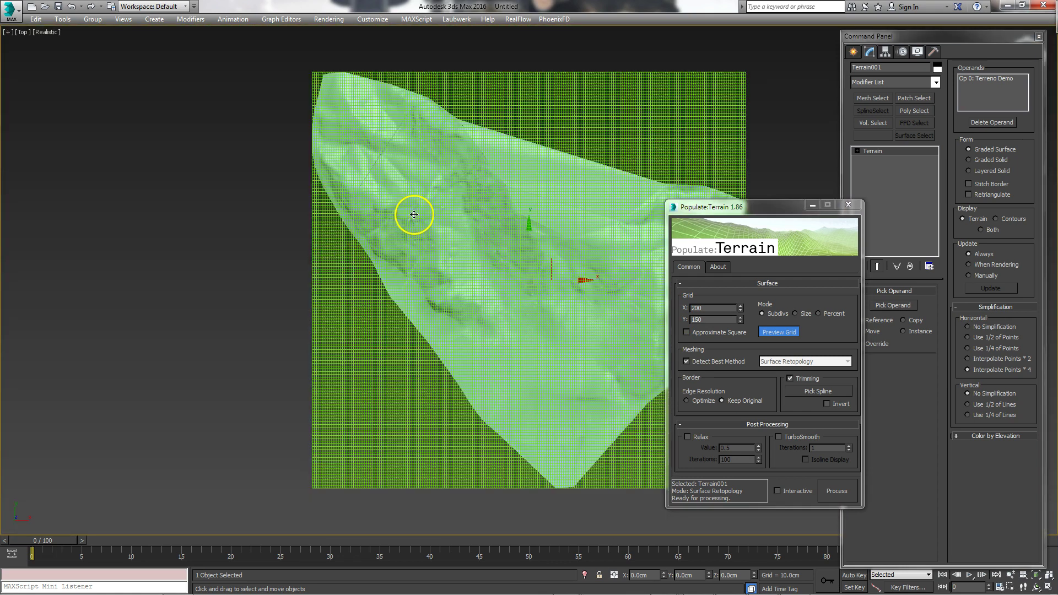
Raise the grid subdivisions to 300 × 300.
scroll(416, 215, "up", 5)
scroll(435, 208, "up", 5)
mouse_move(435, 224)
middle_mouse_down()
mouse_move(260, 254)
mouse_move(371, 276)
middle_mouse_up()
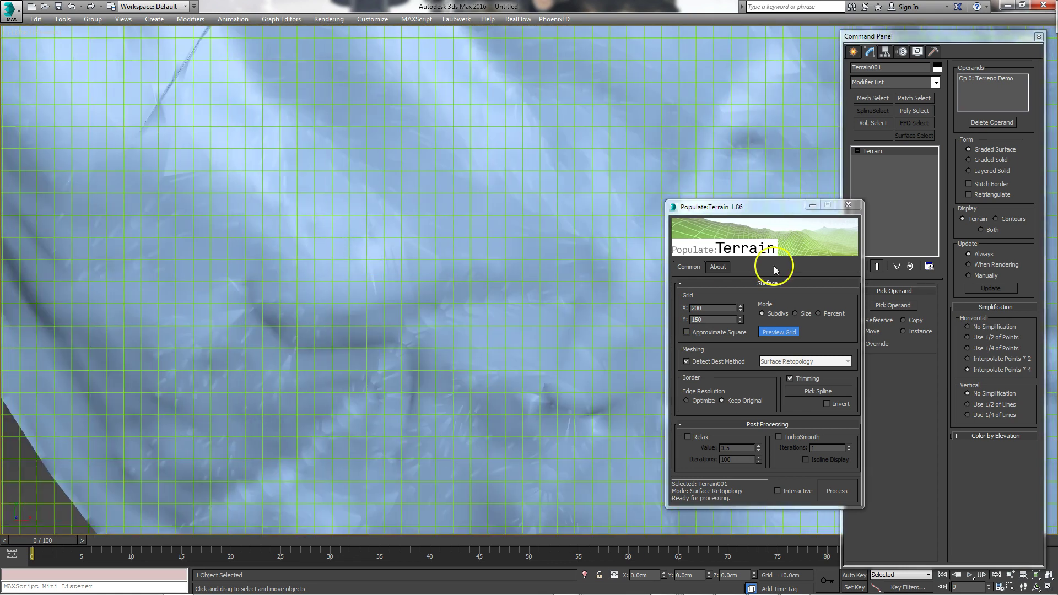
double_click(711, 308)
type("00")
key("Return")
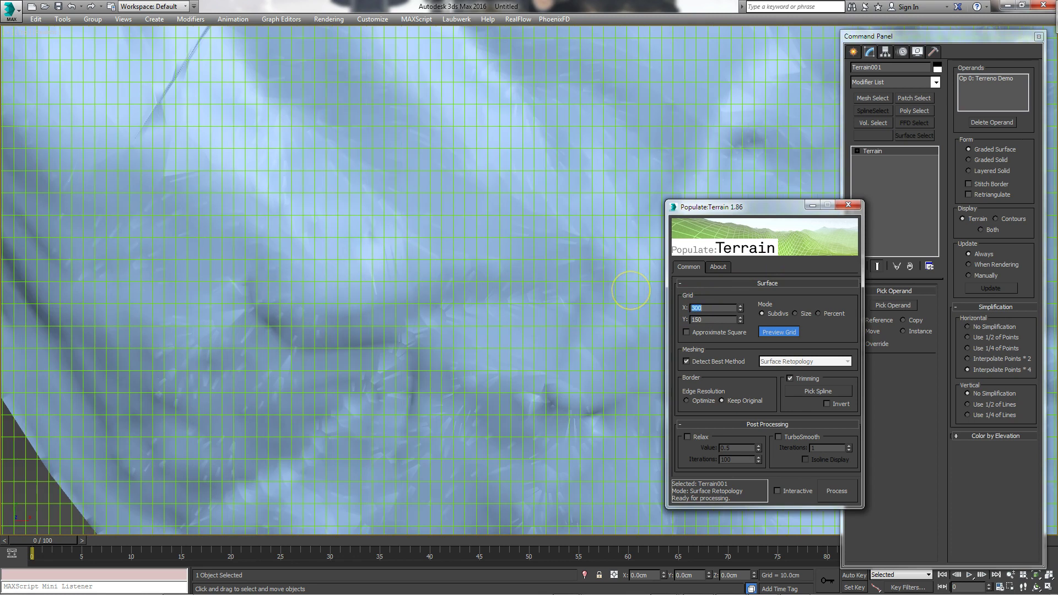
double_click(716, 320)
type("00")
key("Return")
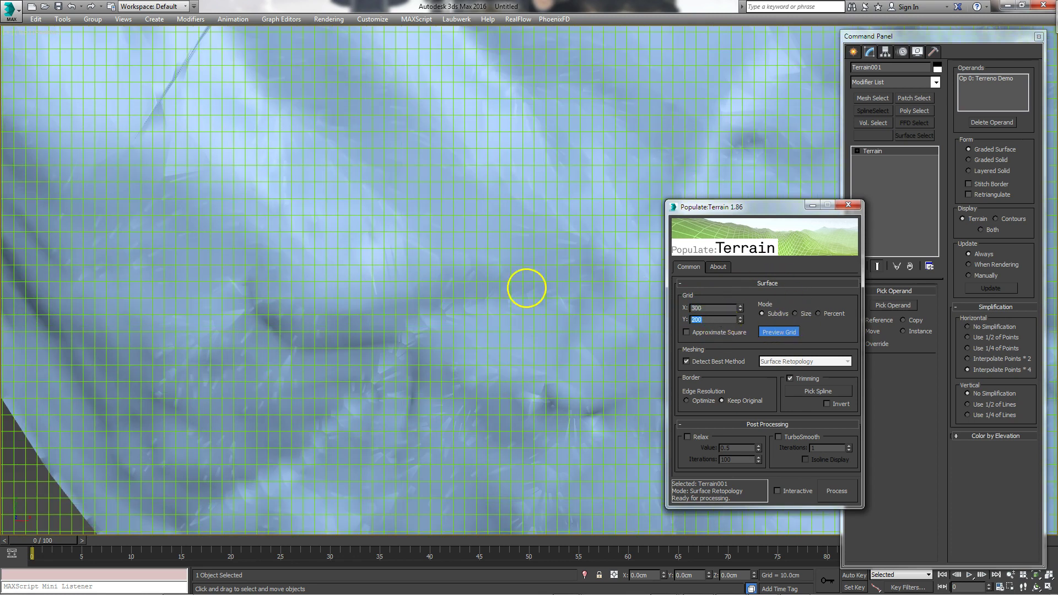
type("300")
key("Return")
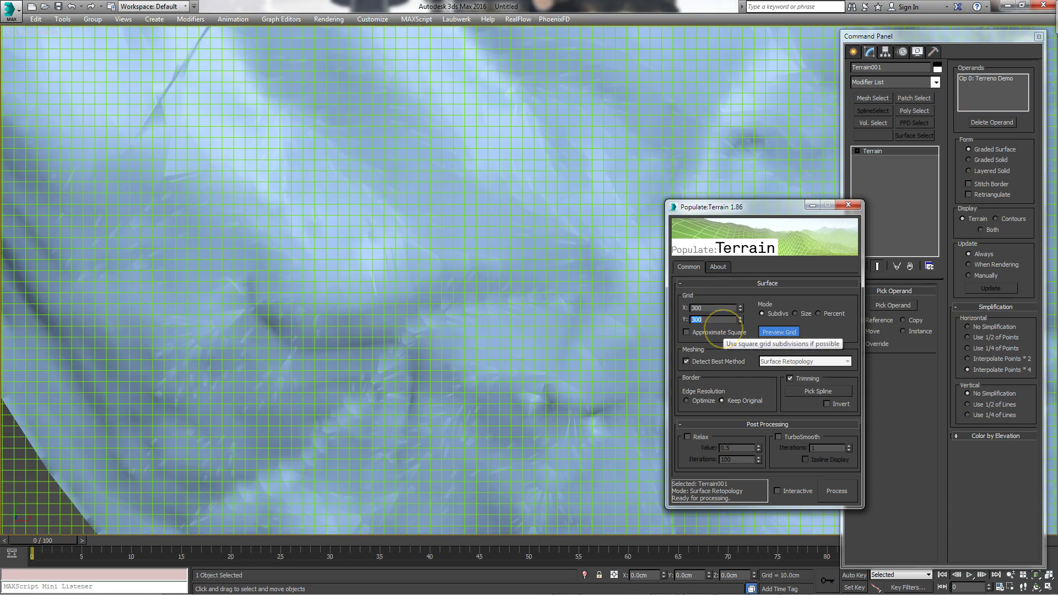
Orbit to a side view and reselect the terrain so the 300 × 300 preview grid shows.
scroll(373, 316, "down", 3)
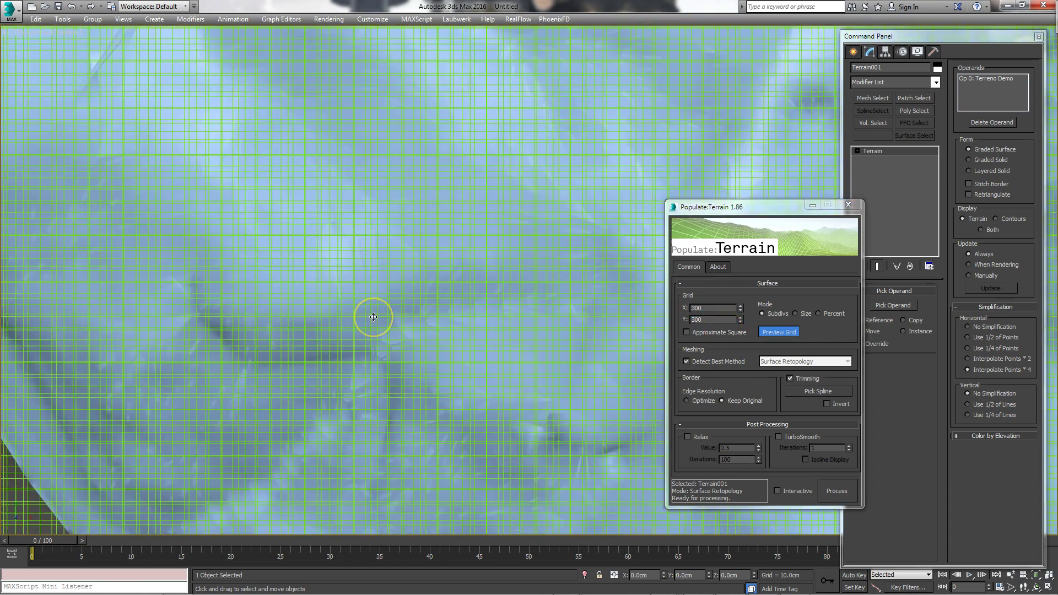
scroll(373, 317, "down", 3)
mouse_move(374, 317)
middle_mouse_down("alt")
mouse_move(407, 243)
mouse_move(413, 184)
middle_mouse_up("alt")
left_click(402, 165)
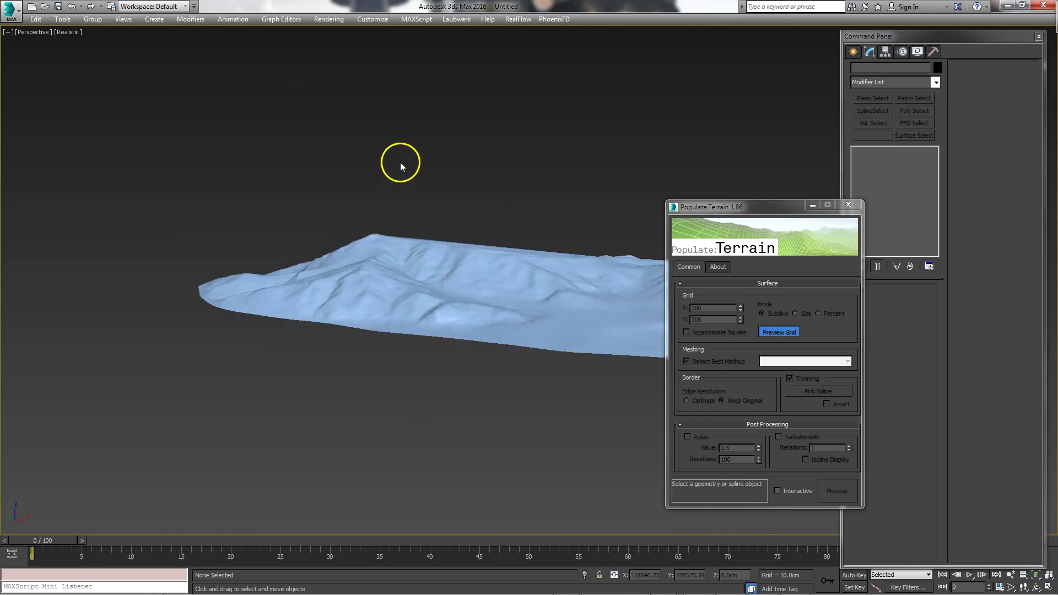
scroll(420, 256, "up", 3)
scroll(419, 256, "up", 3)
left_click(409, 263)
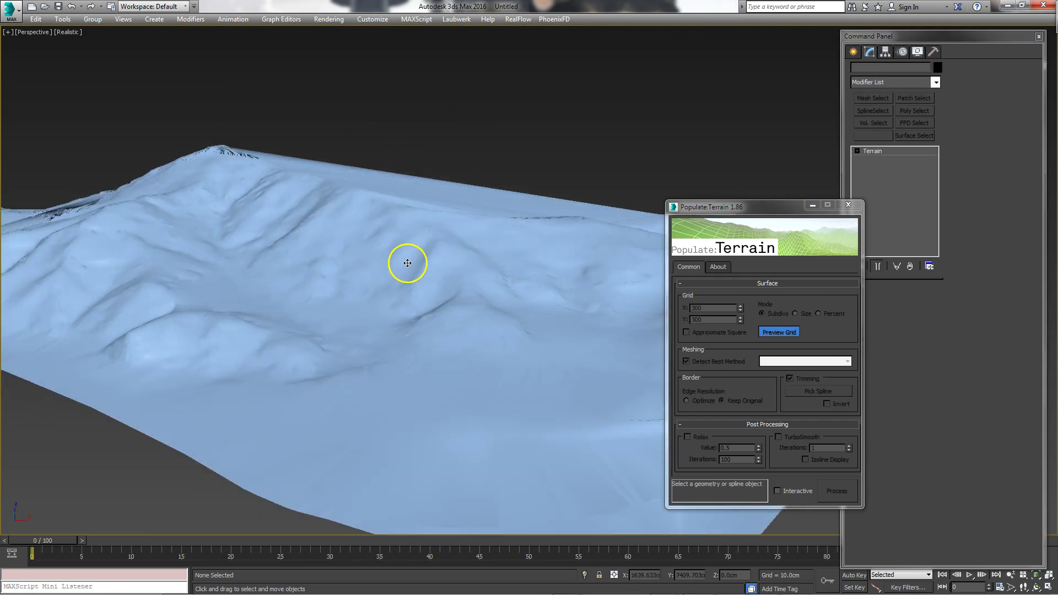
mouse_move(416, 243)
middle_mouse_down("alt")
mouse_move(460, 213)
mouse_move(480, 215)
mouse_move(602, 305)
middle_mouse_up("alt")
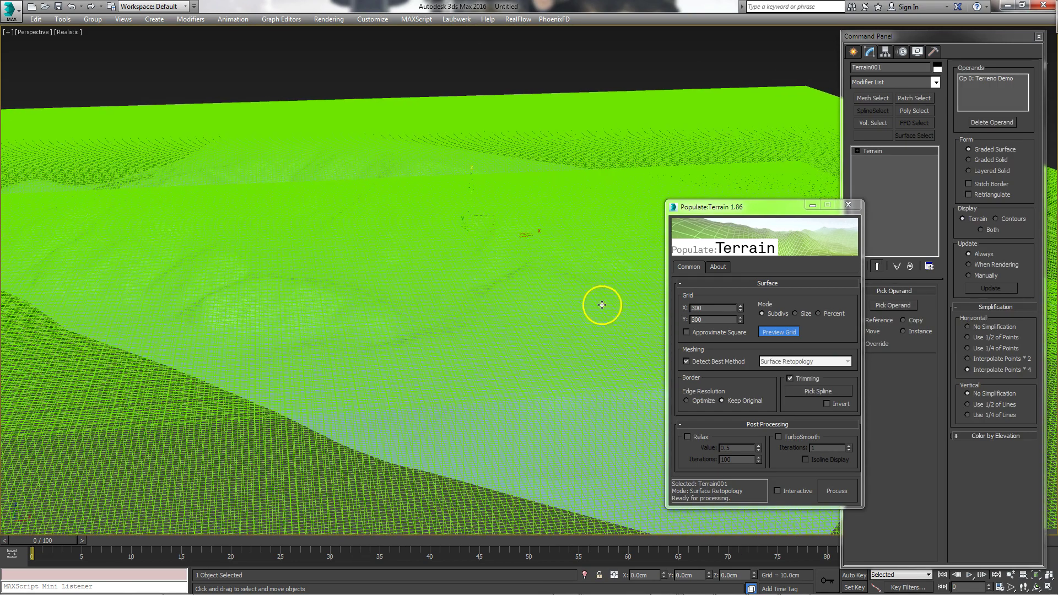
Process Terrain001 with Populate:Terrain into a 300 × 300 quad mesh and orbit to inspect it.
left_click(839, 491)
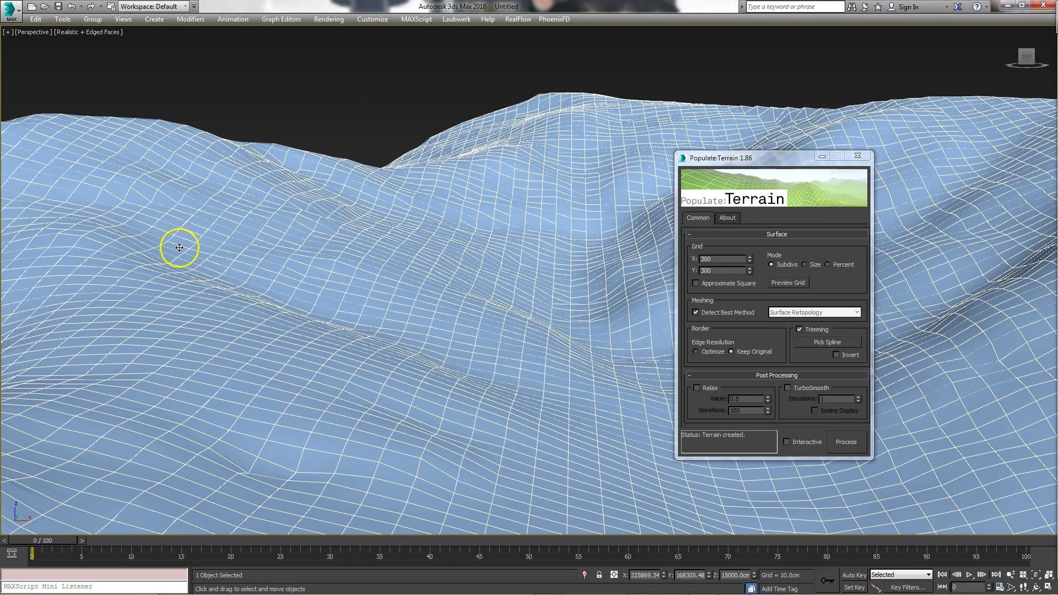
left_click(331, 135)
left_click(279, 169)
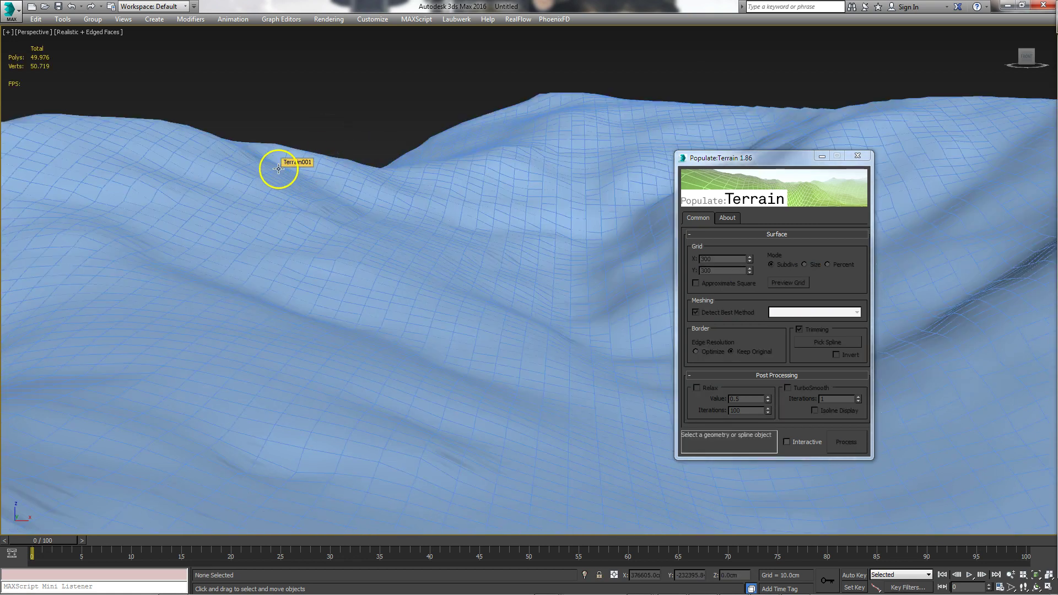
mouse_move(479, 230)
middle_mouse_down("alt")
mouse_move(394, 247)
mouse_move(437, 224)
mouse_move(416, 229)
middle_mouse_up("alt")
mouse_move(351, 287)
middle_mouse_down("alt")
mouse_move(413, 279)
mouse_move(321, 300)
mouse_move(365, 209)
middle_mouse_up("alt")
Zoom out, select the new terrain mesh, and float the Command Panel as its own window.
scroll(324, 297, "down", 3)
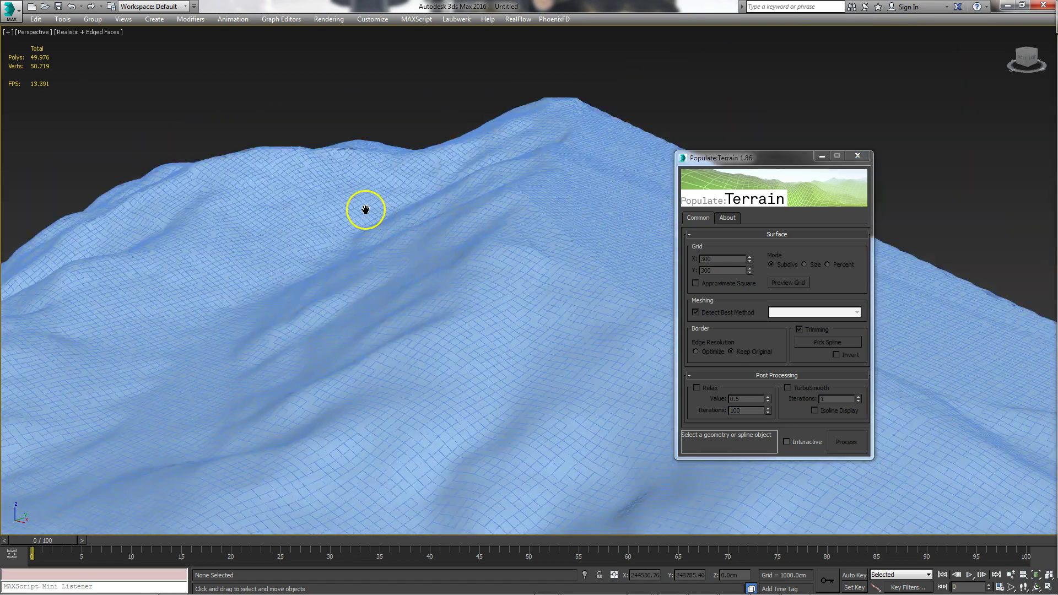
scroll(369, 215, "down", 3)
scroll(395, 220, "down", 1)
left_click(410, 226)
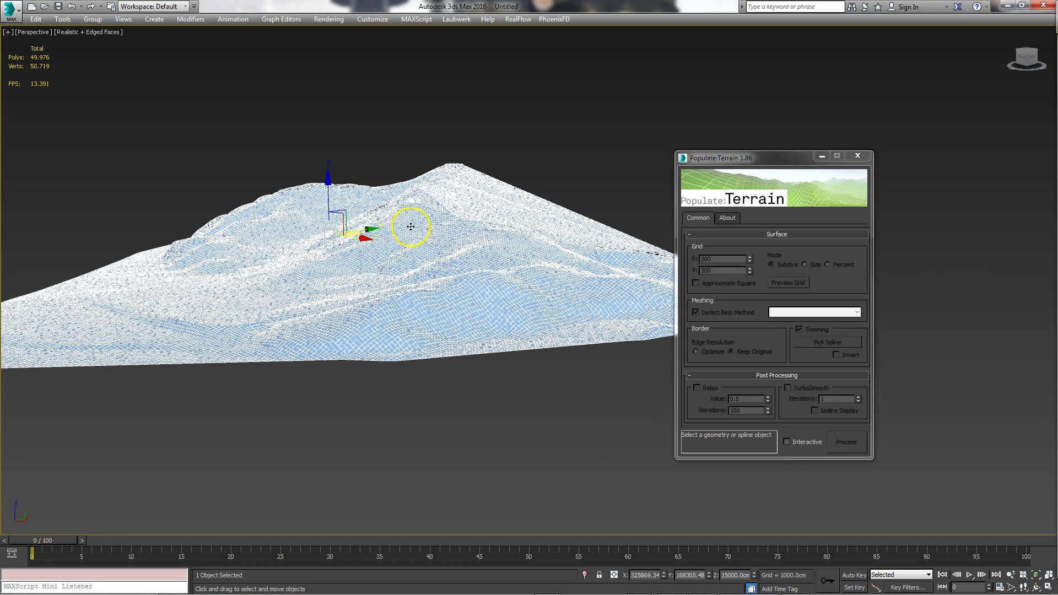
left_click_drag(1052, 72, 922, 36)
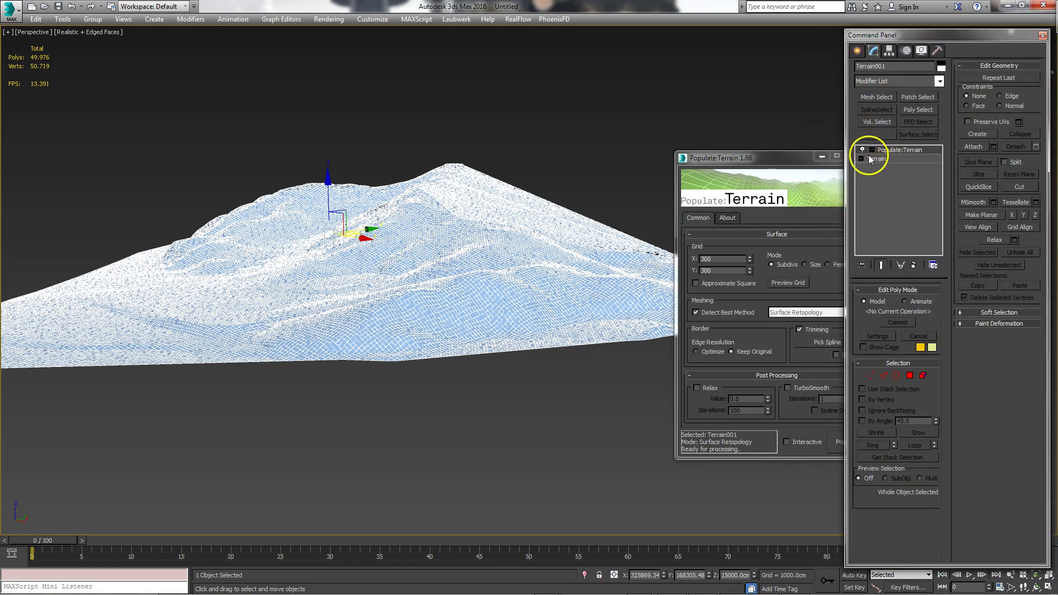
left_click(863, 150)
left_click(488, 136)
scroll(402, 260, "up", 3)
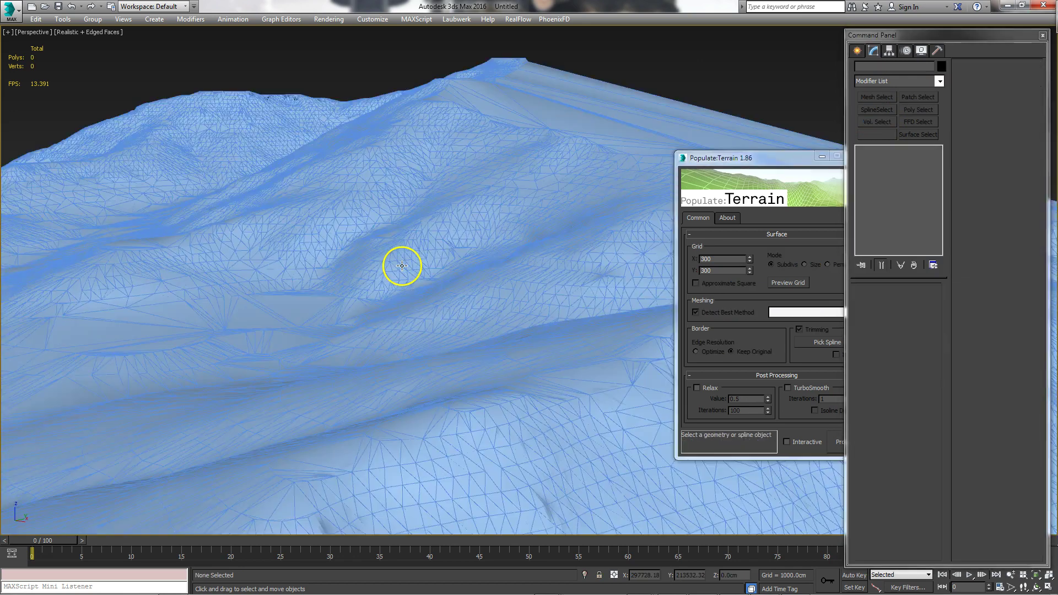
scroll(386, 191, "up", 2)
scroll(420, 186, "up", 2)
scroll(420, 186, "down", 6)
scroll(461, 194, "up", 1)
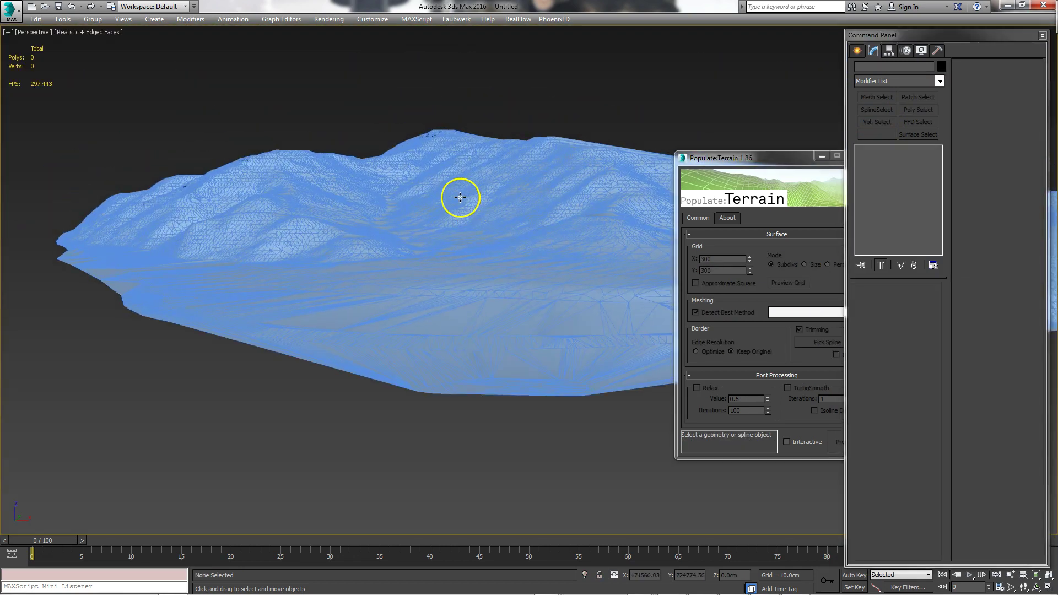
scroll(573, 191, "up", 3)
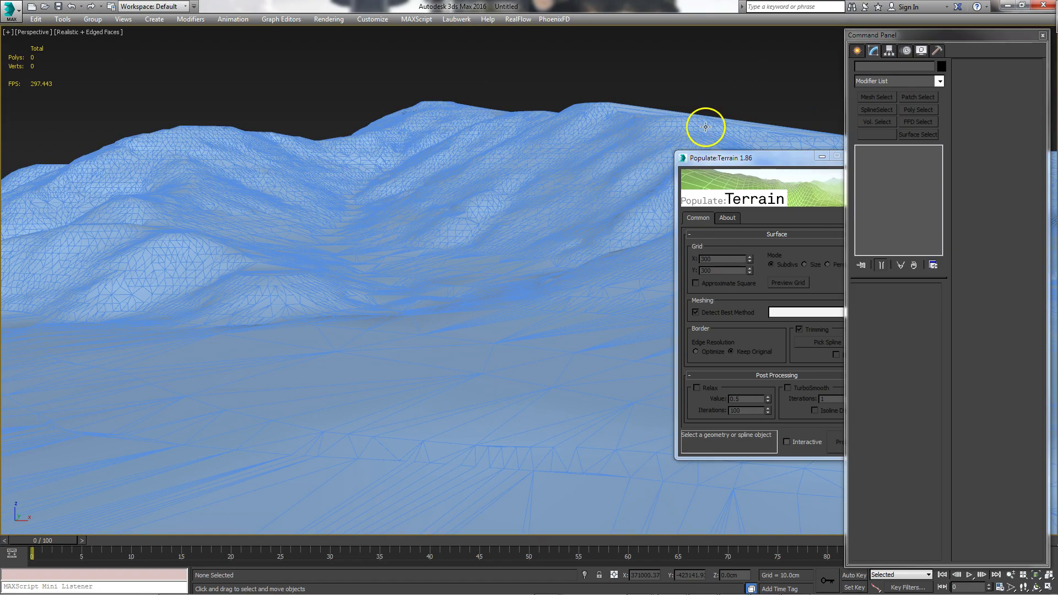
left_click(705, 127)
left_click(862, 147)
left_click(862, 147)
left_click(862, 148)
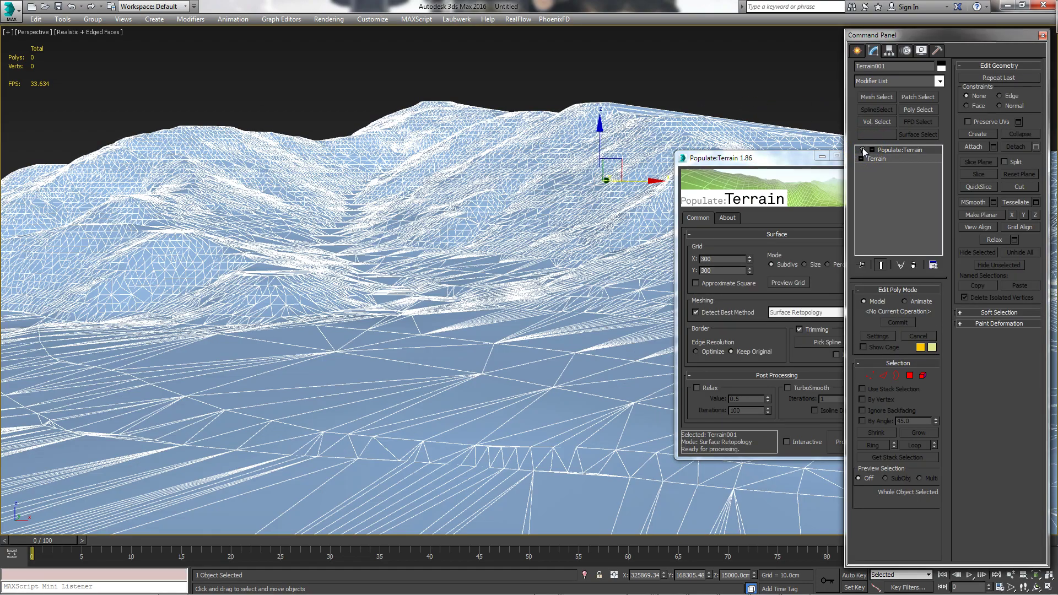
middle_click_drag(432, 142, 495, 245)
left_click(862, 149)
mouse_move(491, 149)
middle_mouse_down("alt")
mouse_move(449, 112)
mouse_move(338, 163)
middle_mouse_up("alt")
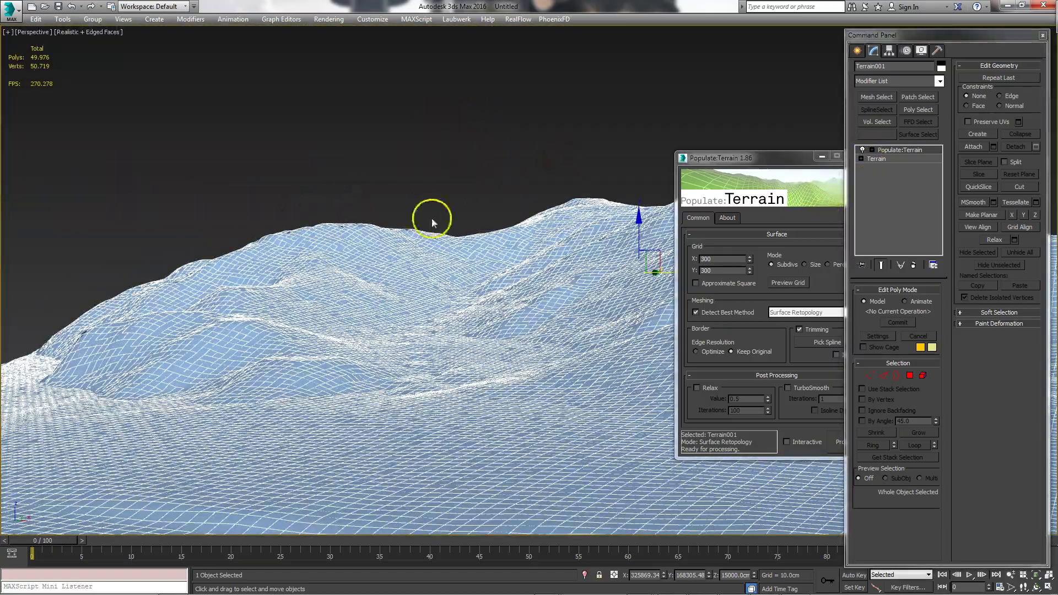
middle_click_drag(428, 217, 309, 196, "alt")
left_click(394, 142)
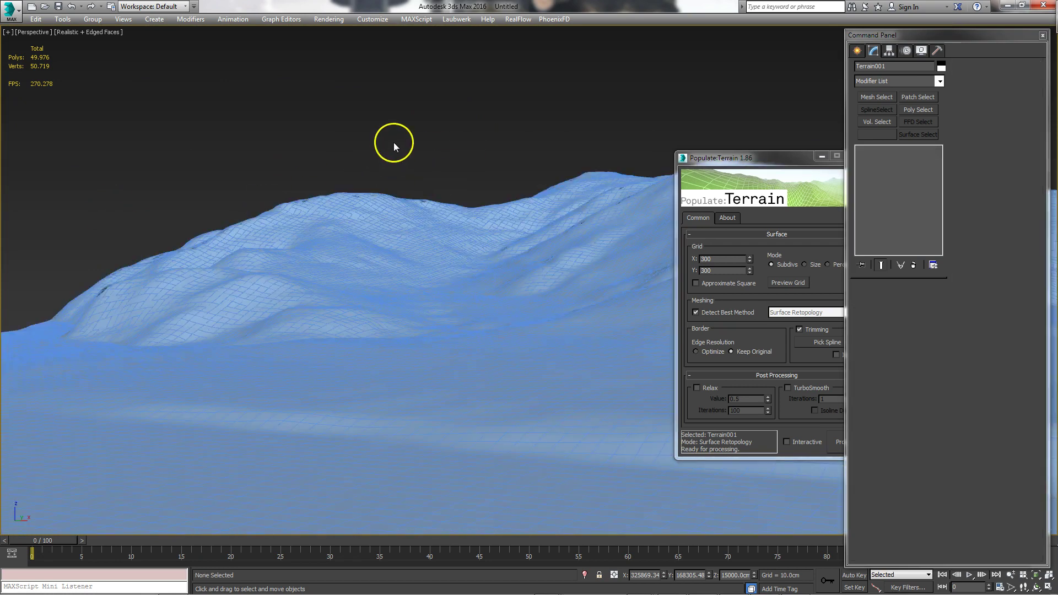
mouse_move(465, 185)
middle_mouse_down("alt")
mouse_move(422, 190)
mouse_move(466, 198)
mouse_move(367, 149)
middle_mouse_up("alt")
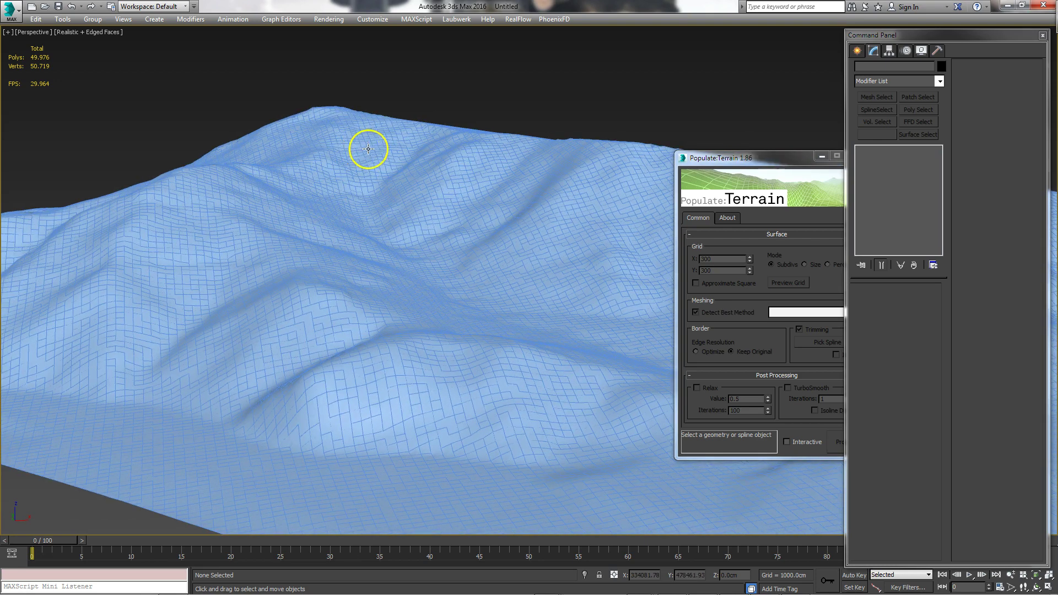
mouse_move(460, 170)
middle_mouse_down("alt")
mouse_move(480, 154)
mouse_move(321, 163)
mouse_move(371, 165)
middle_mouse_up("alt")
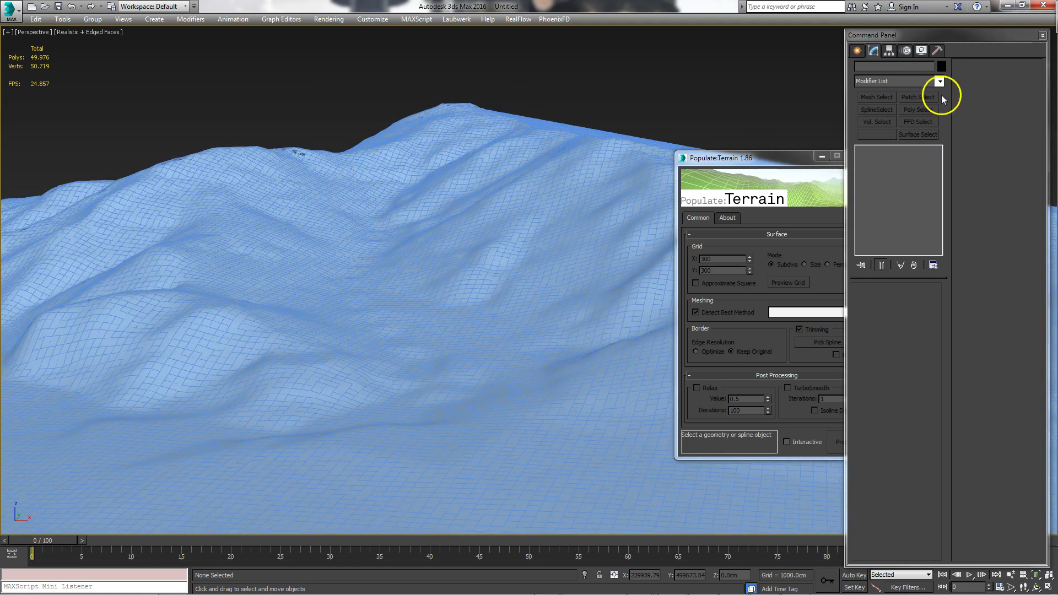
left_click_drag(958, 38, 1054, 39)
Close the floating Command Panel and move the Populate:Terrain window off to the right.
left_click(1042, 36)
left_click_drag(752, 156, 819, 148)
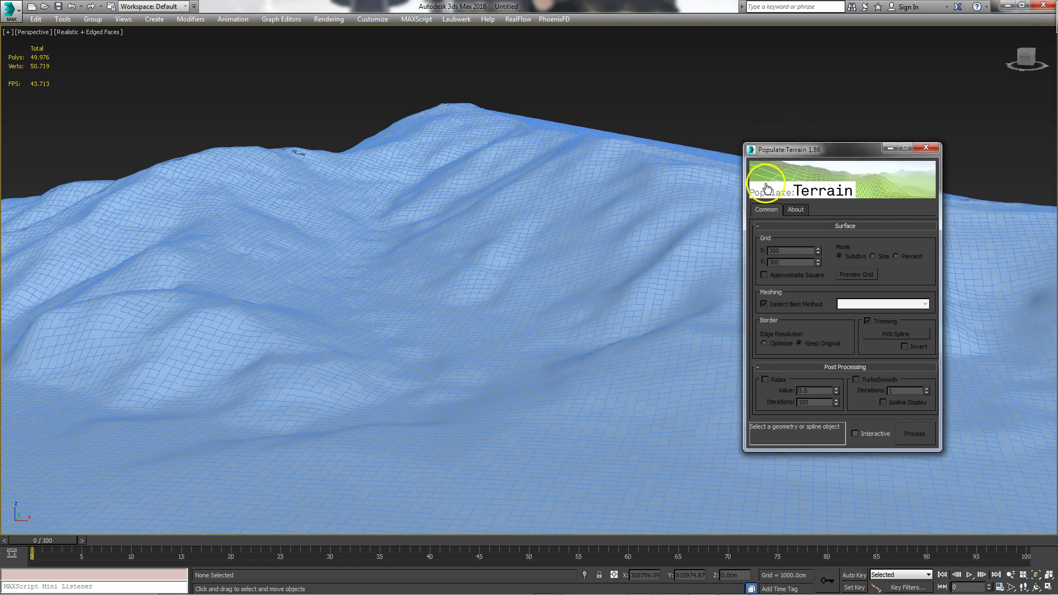
middle_click_drag(563, 139, 508, 132)
left_click_drag(787, 150, 826, 141)
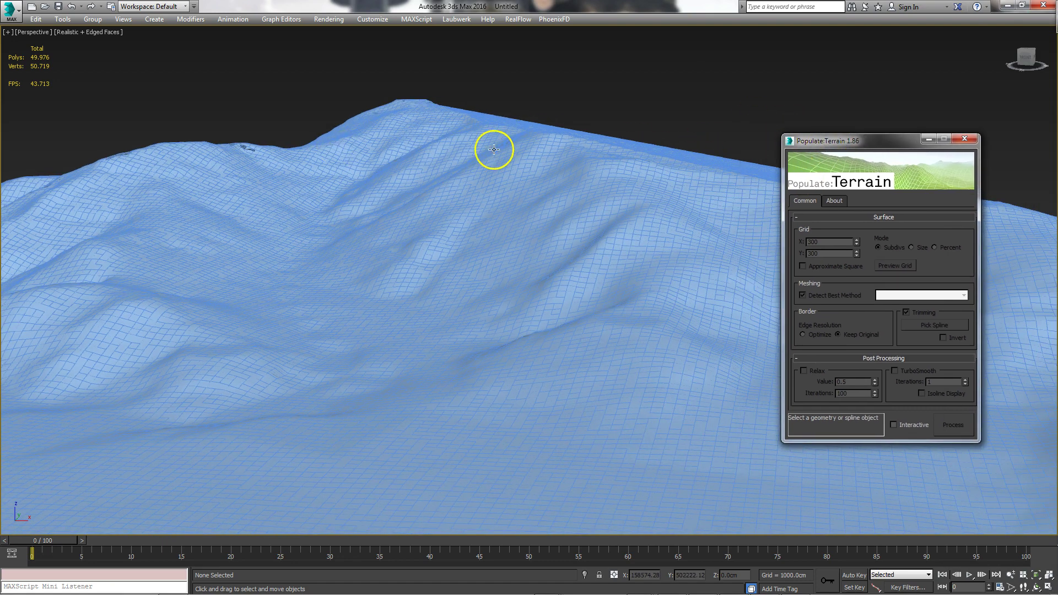
Select Terrain001 and orbit and zoom the Perspective view to inspect its quad-grid mesh.
left_click(313, 179)
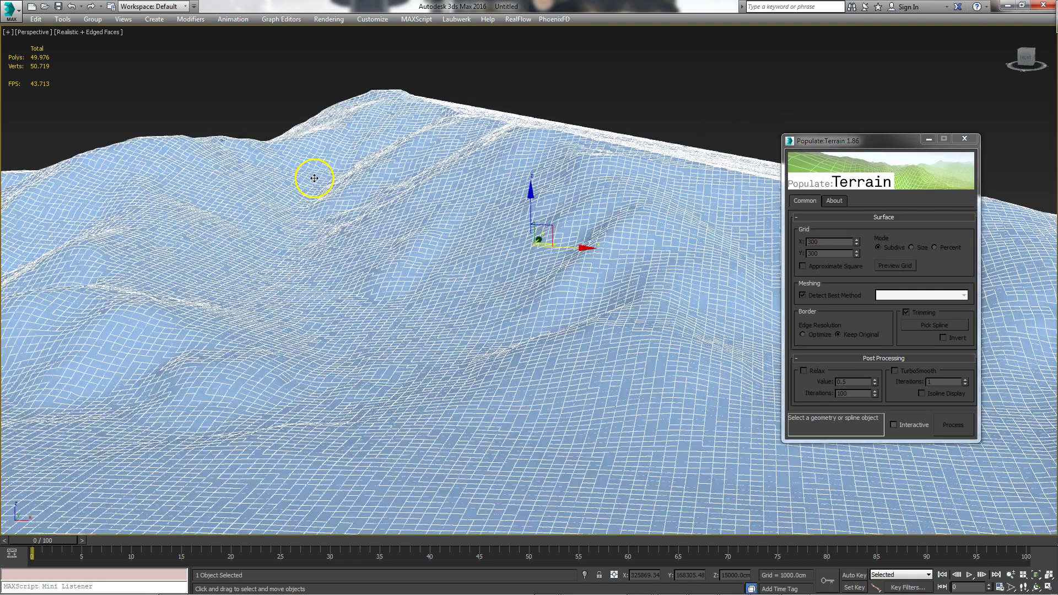
scroll(301, 183, "up", 3)
mouse_move(438, 222)
middle_mouse_down("alt")
mouse_move(550, 260)
mouse_move(425, 220)
middle_mouse_up("alt")
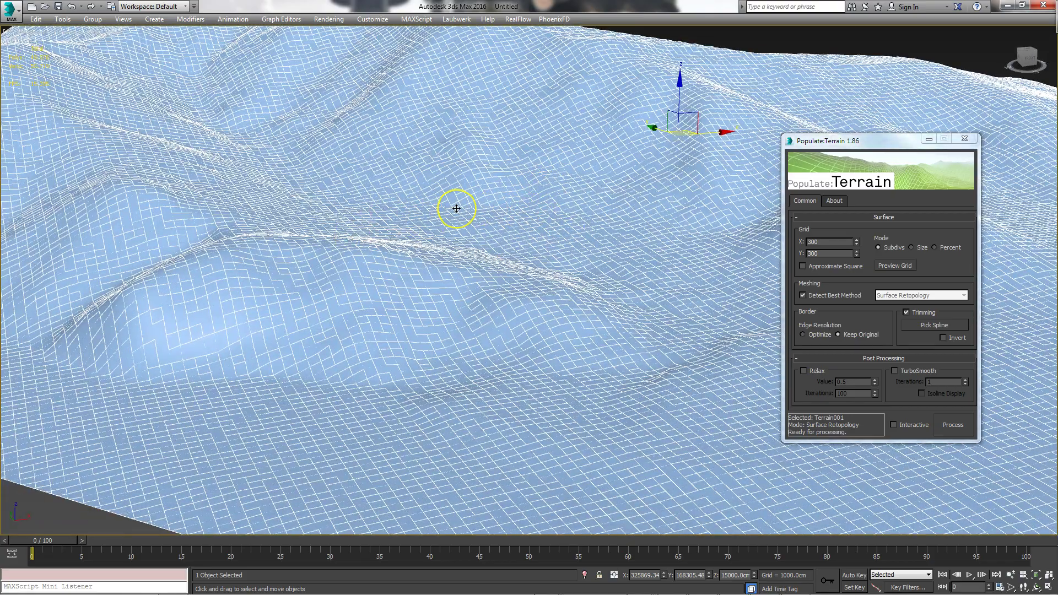
scroll(457, 208, "down", 5)
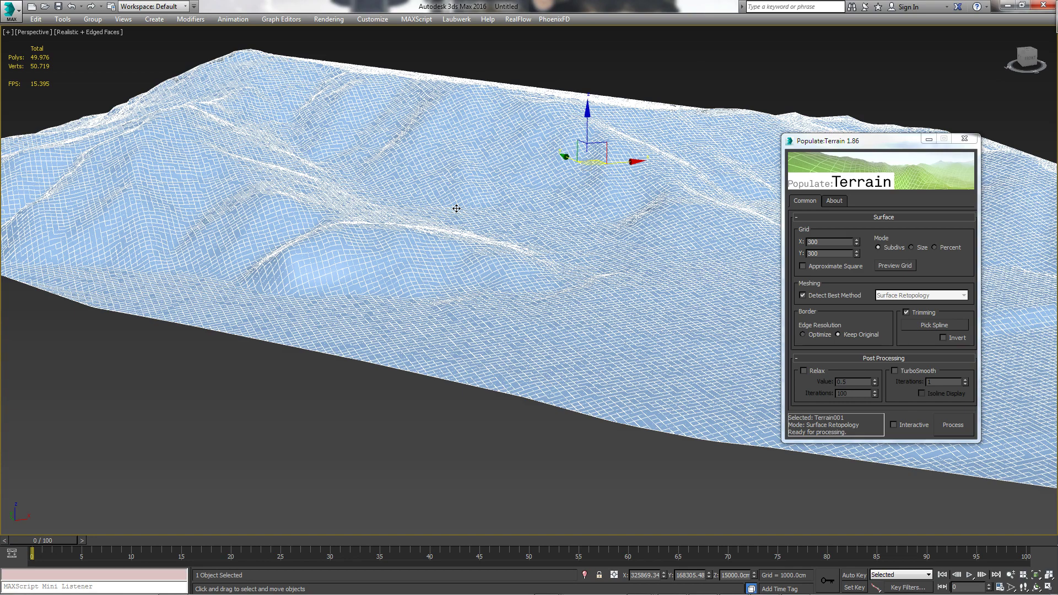
mouse_move(559, 180)
middle_mouse_down("alt")
mouse_move(482, 170)
mouse_move(448, 184)
mouse_move(485, 199)
mouse_move(323, 101)
middle_mouse_up("alt")
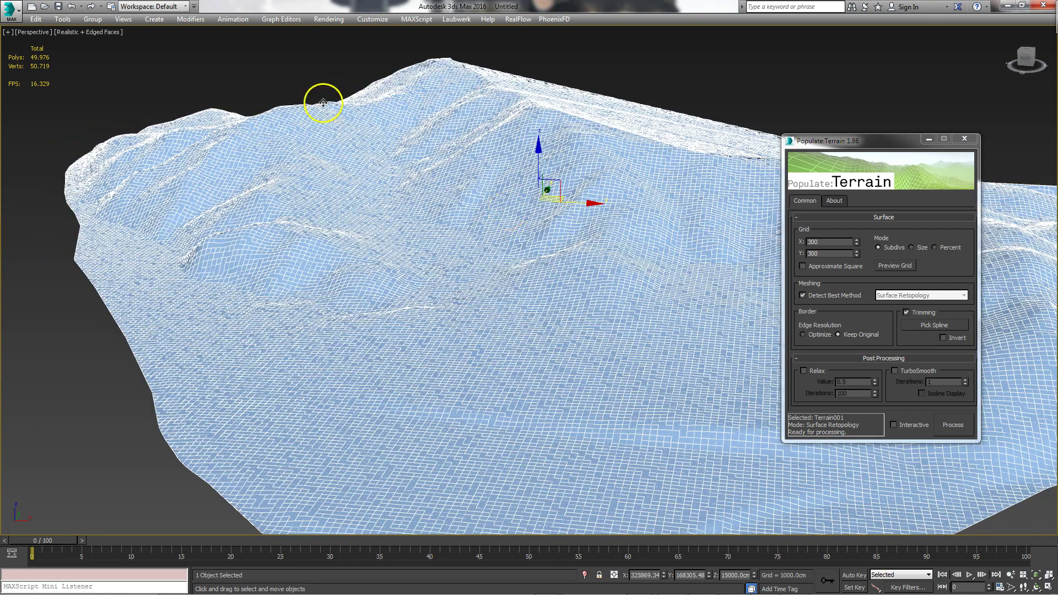
middle_click_drag(456, 246, 408, 238, "alt")
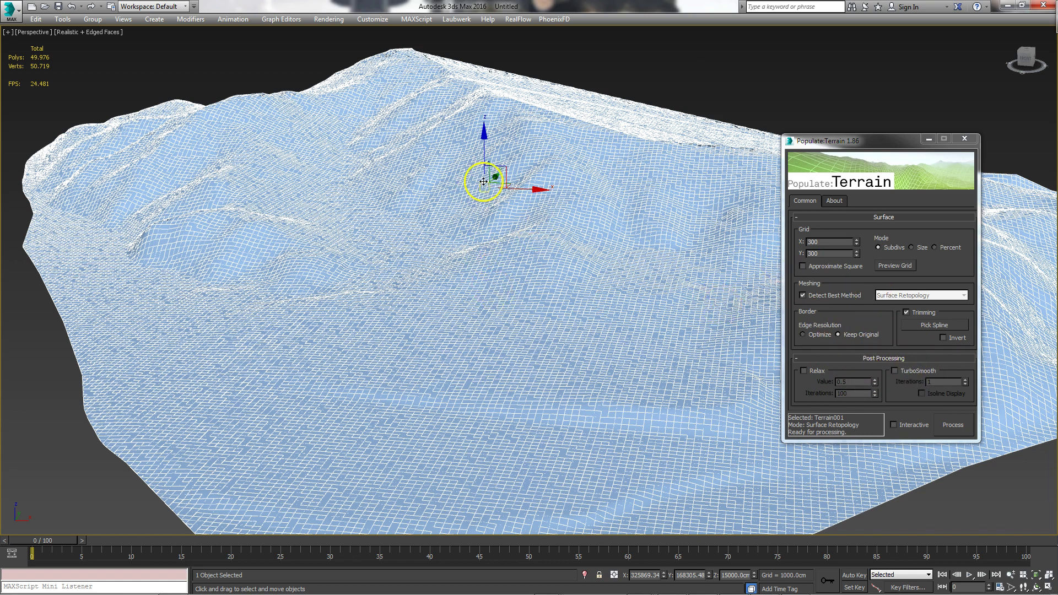
middle_click_drag(559, 259, 539, 246, "alt")
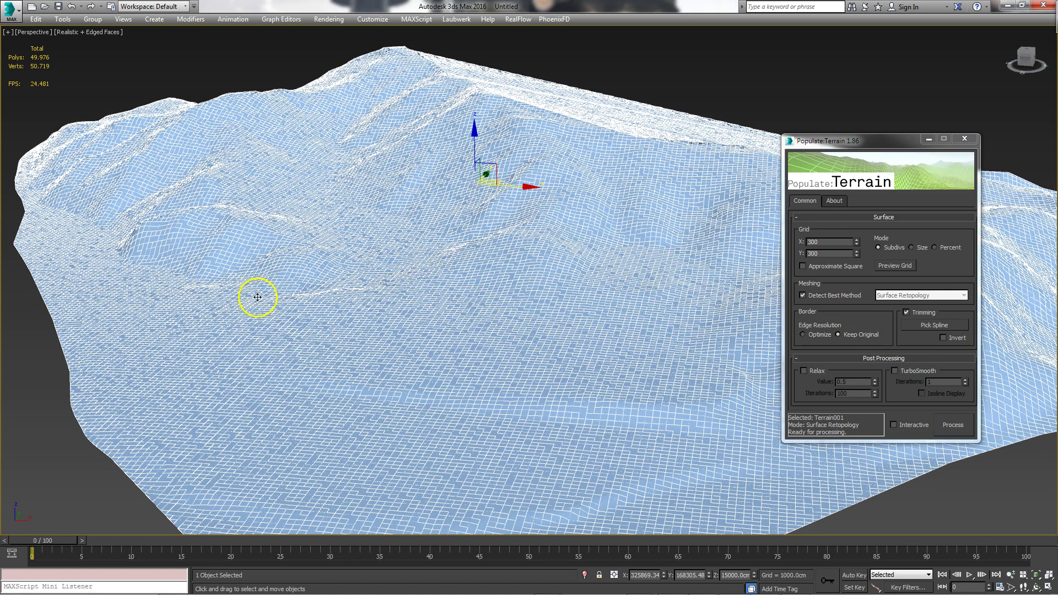
mouse_move(299, 197)
middle_mouse_down("alt")
mouse_move(315, 182)
mouse_move(189, 173)
mouse_move(78, 182)
middle_mouse_up("alt")
scroll(156, 204, "up", 3)
mouse_move(156, 204)
middle_mouse_down("alt")
mouse_move(132, 207)
mouse_move(123, 189)
middle_mouse_up("alt")
middle_click_drag(314, 186, 276, 166, "alt")
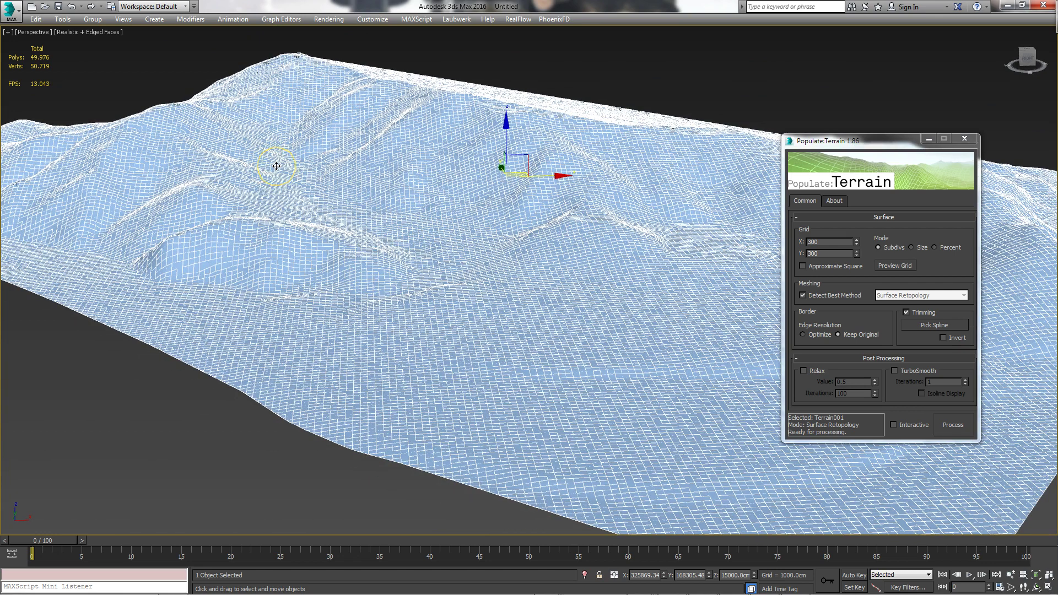